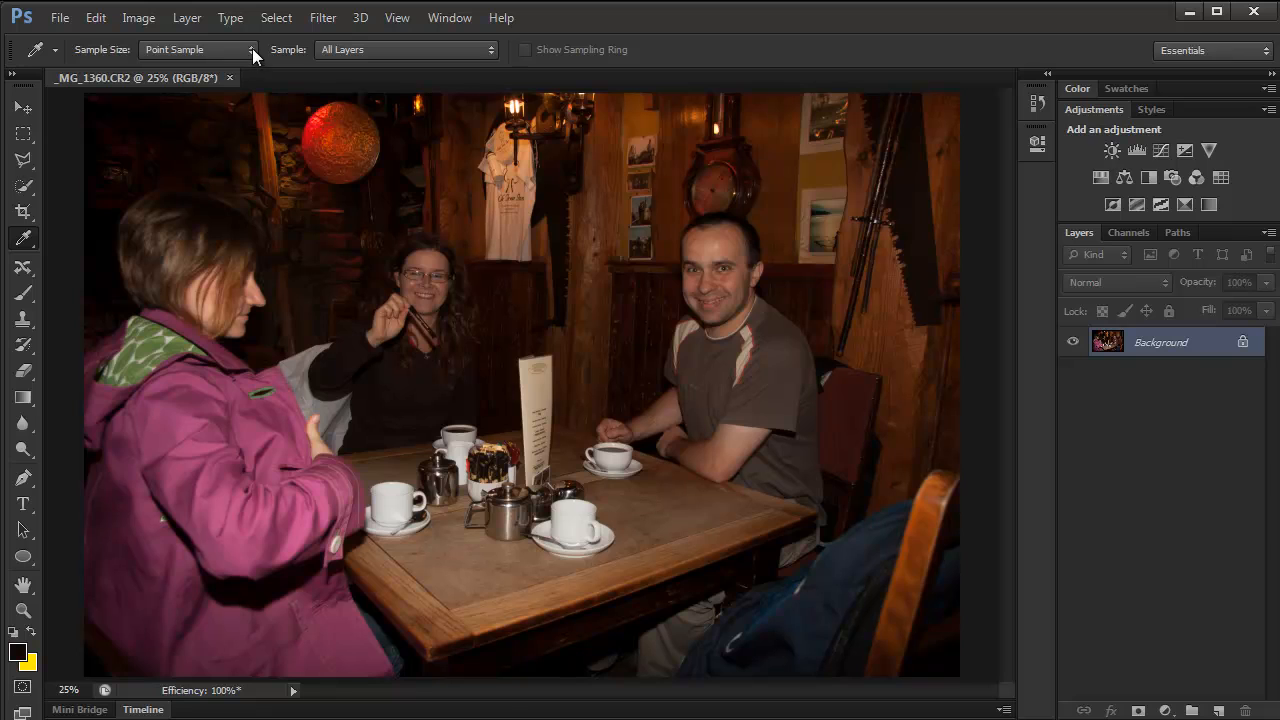
# - Set the Eyedropper to a 5 by 5 Average sample size, sampling All Layers
pyautogui.click(251, 52)
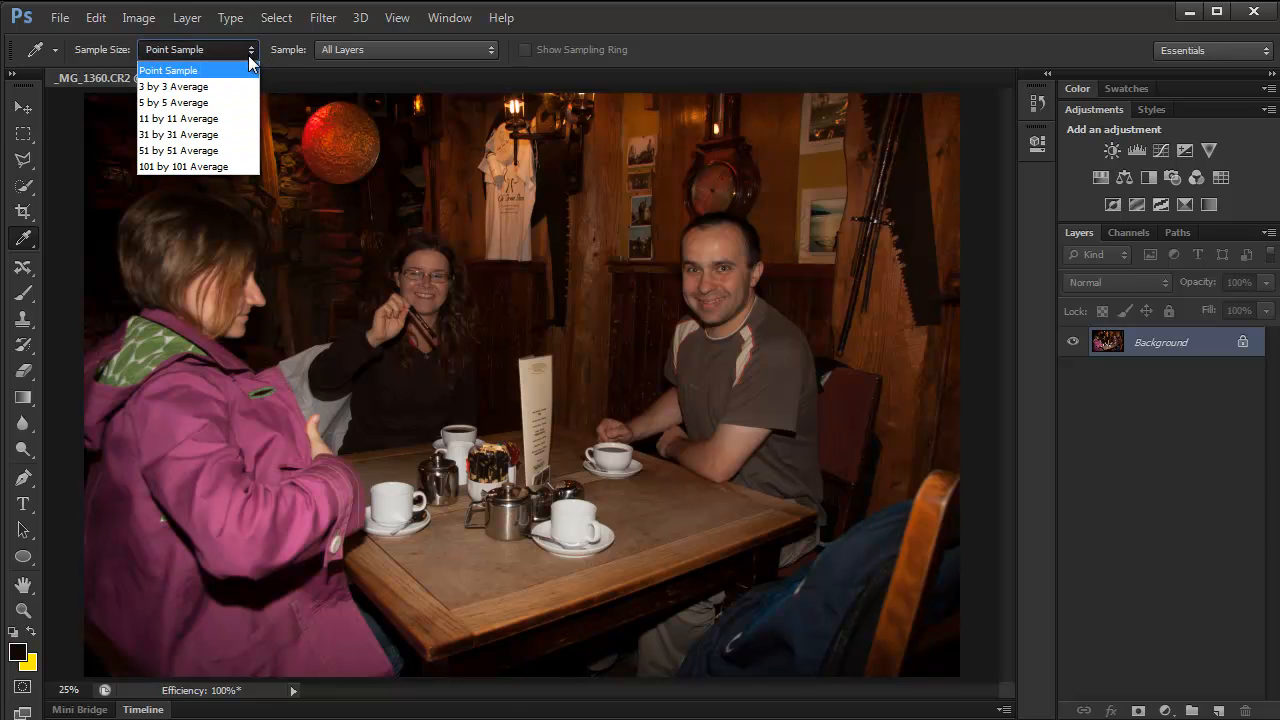
pyautogui.click(198, 104)
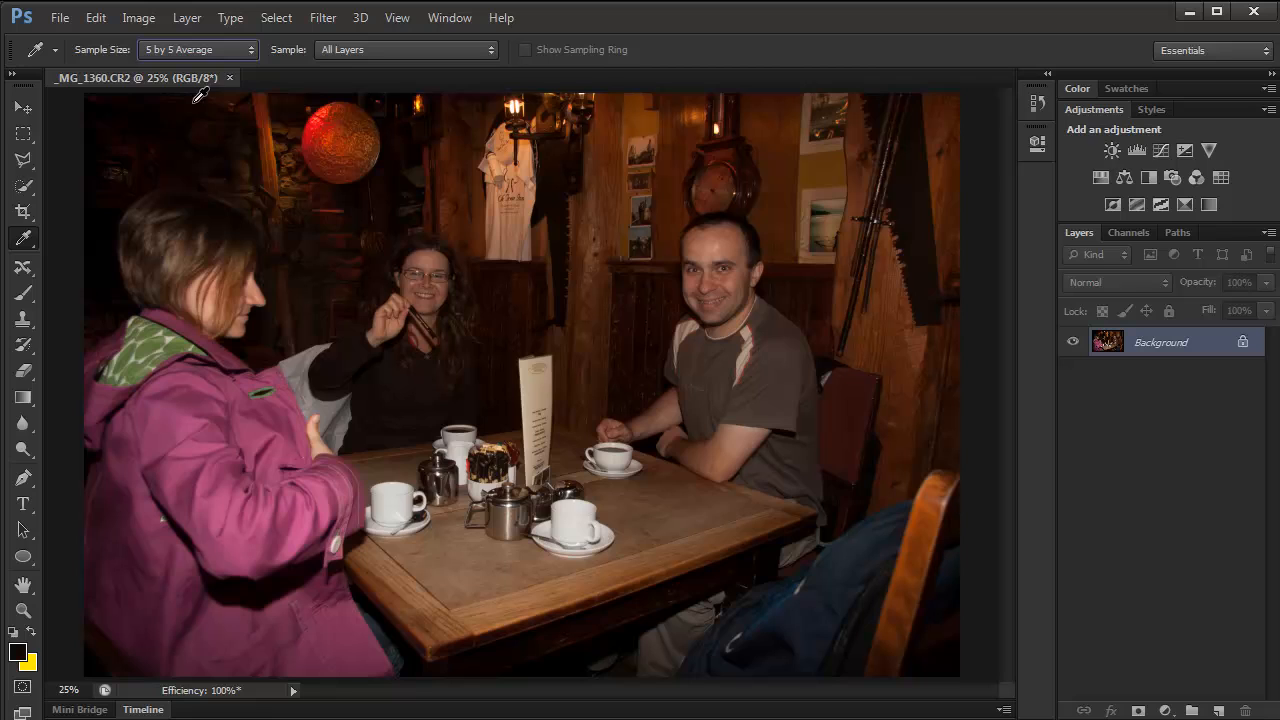
pyautogui.click(490, 49)
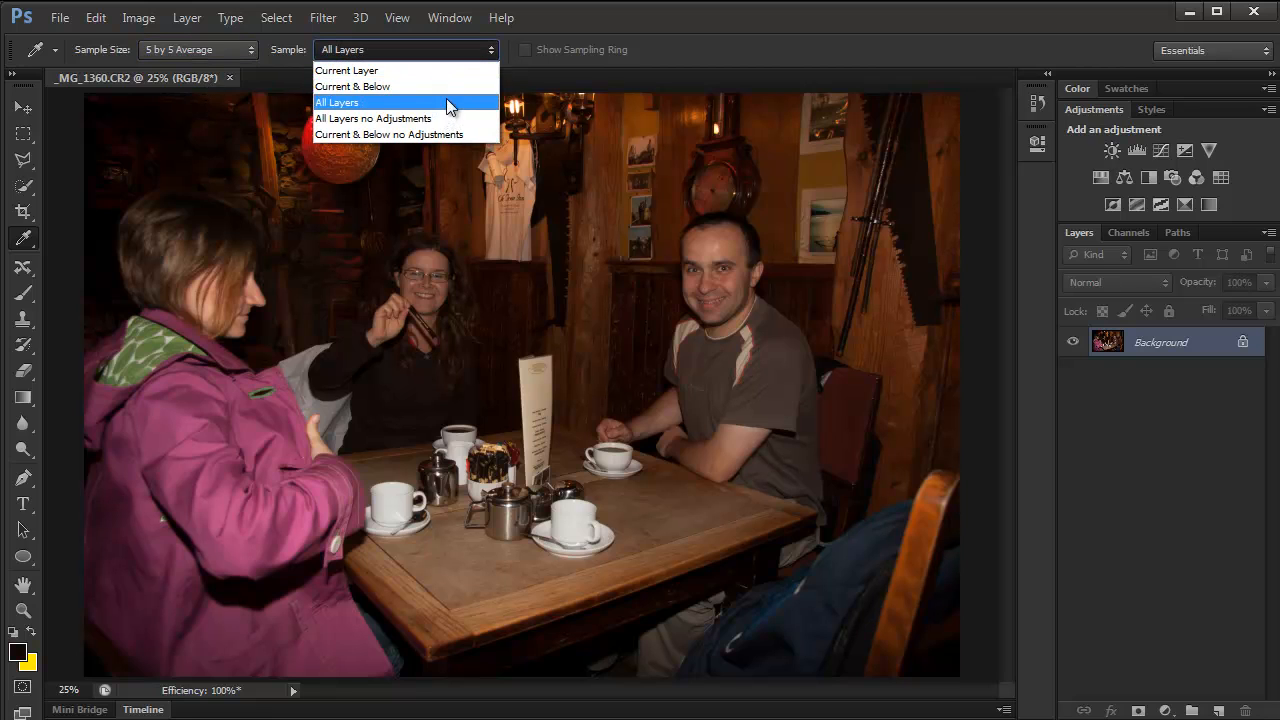
pyautogui.click(484, 50)
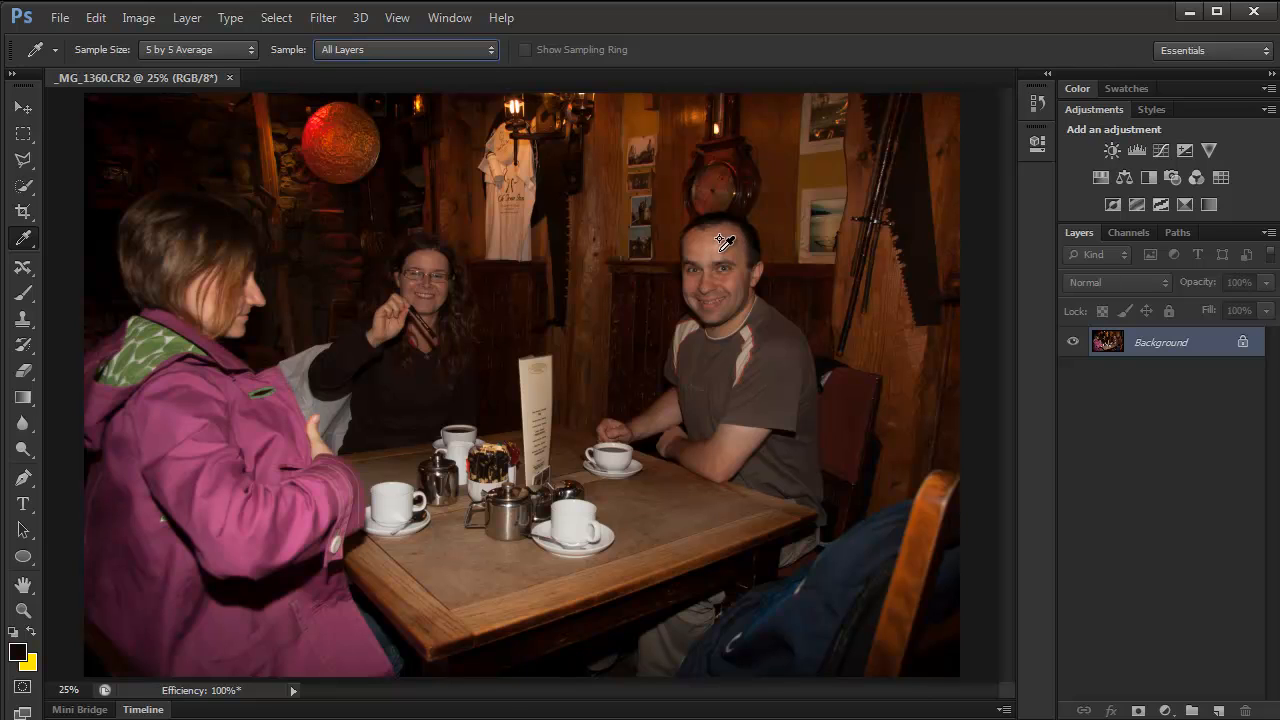
# - Place color sampler points on the forehead of the man at the table and near the table's front corner
pyautogui.keyDown('shift'); pyautogui.click(718, 252); pyautogui.keyUp('shift')
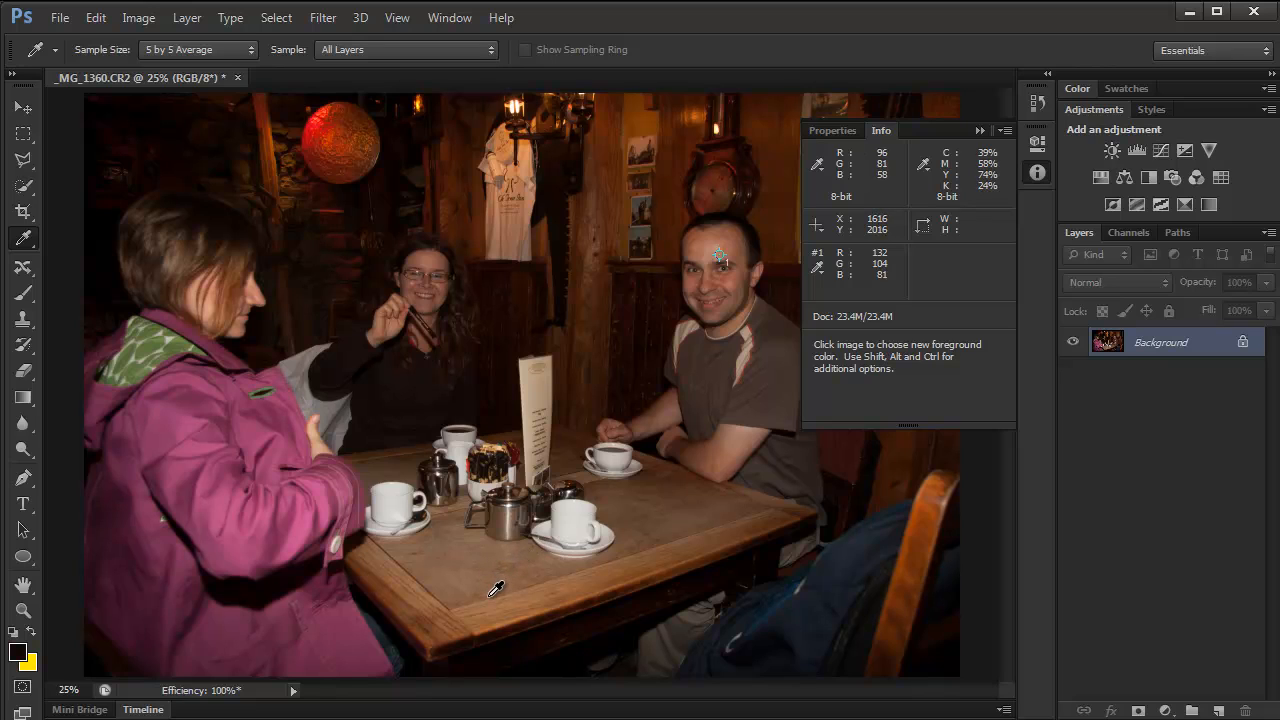
pyautogui.press('shift')
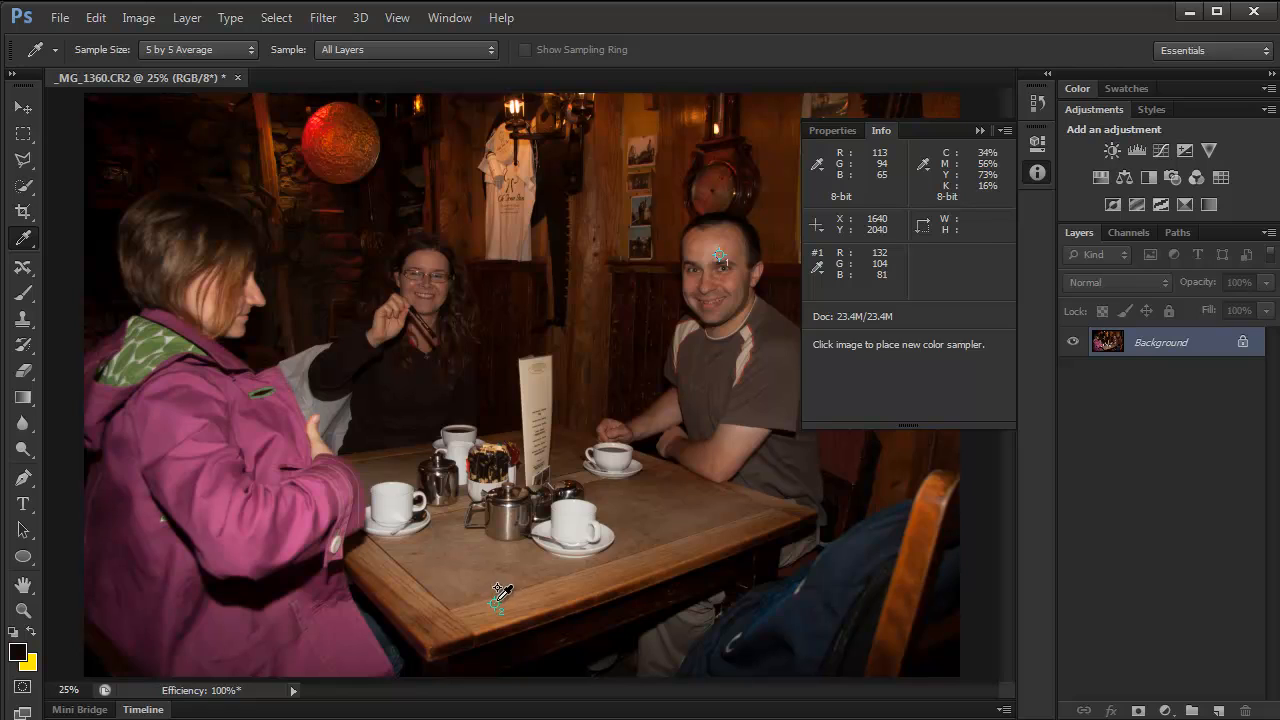
pyautogui.keyDown('shift'); pyautogui.click(496, 604); pyautogui.keyUp('shift')
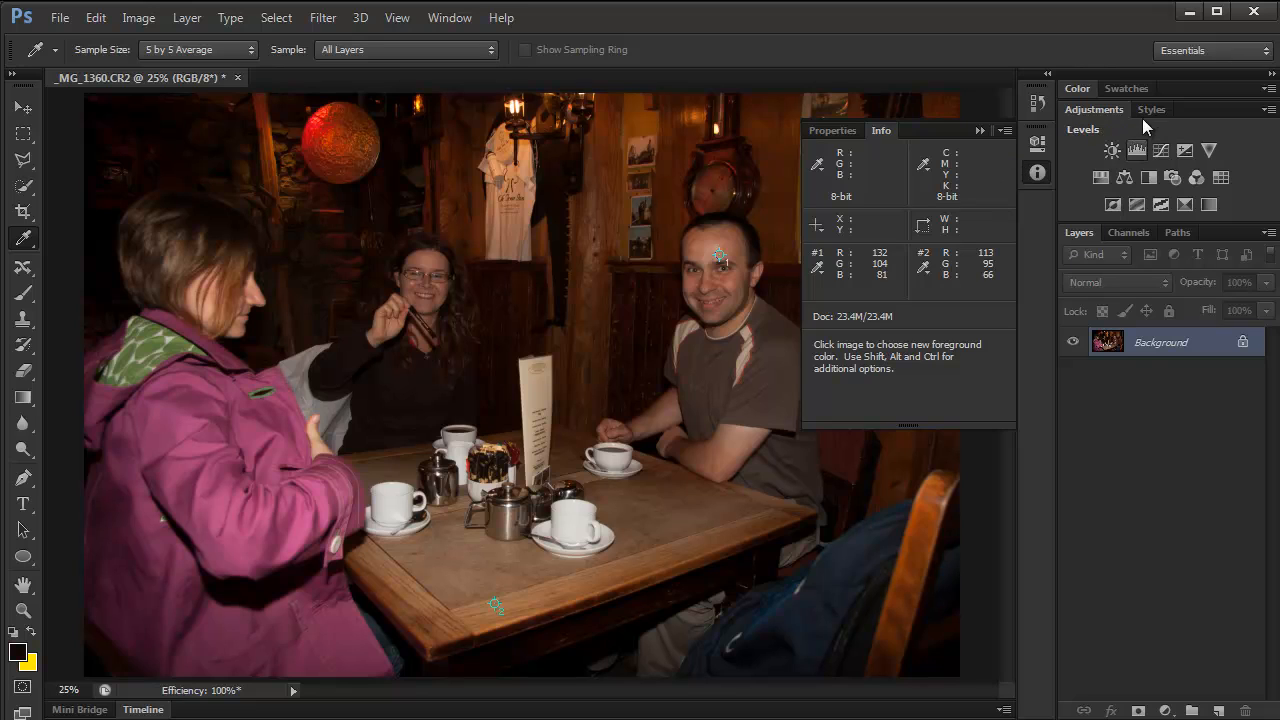
pyautogui.click(1184, 152)
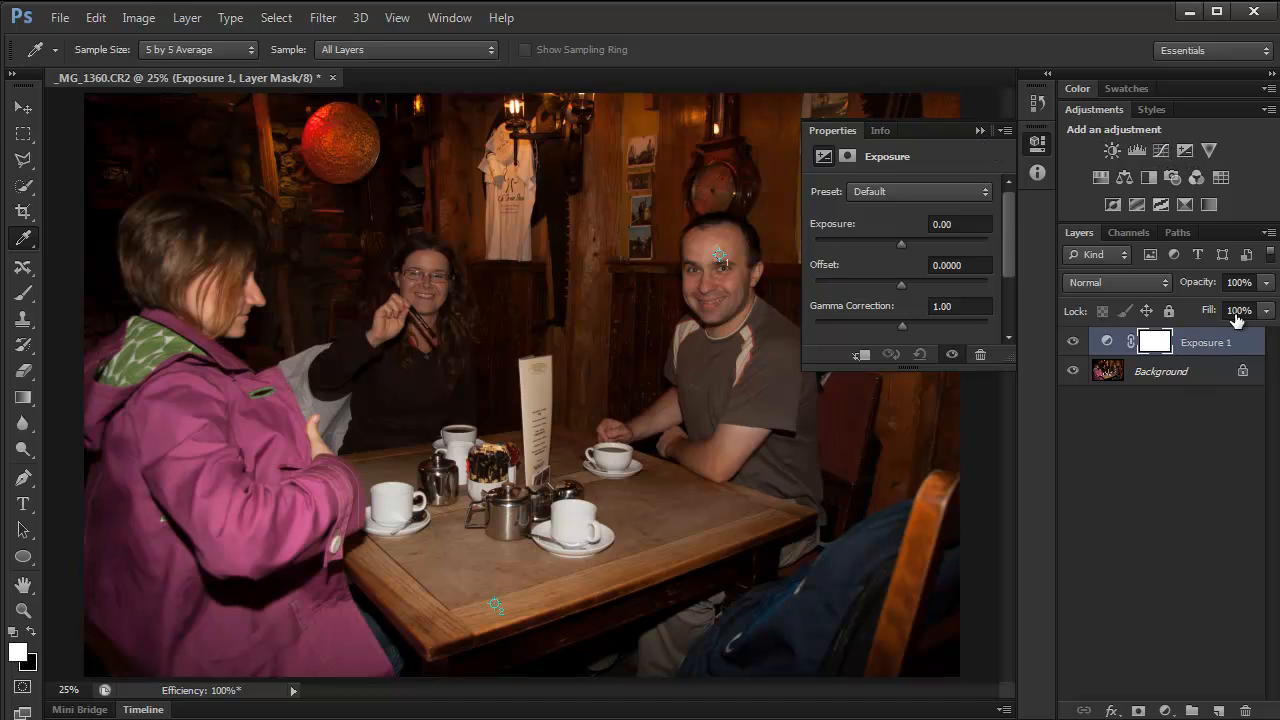
pyautogui.click(1245, 710)
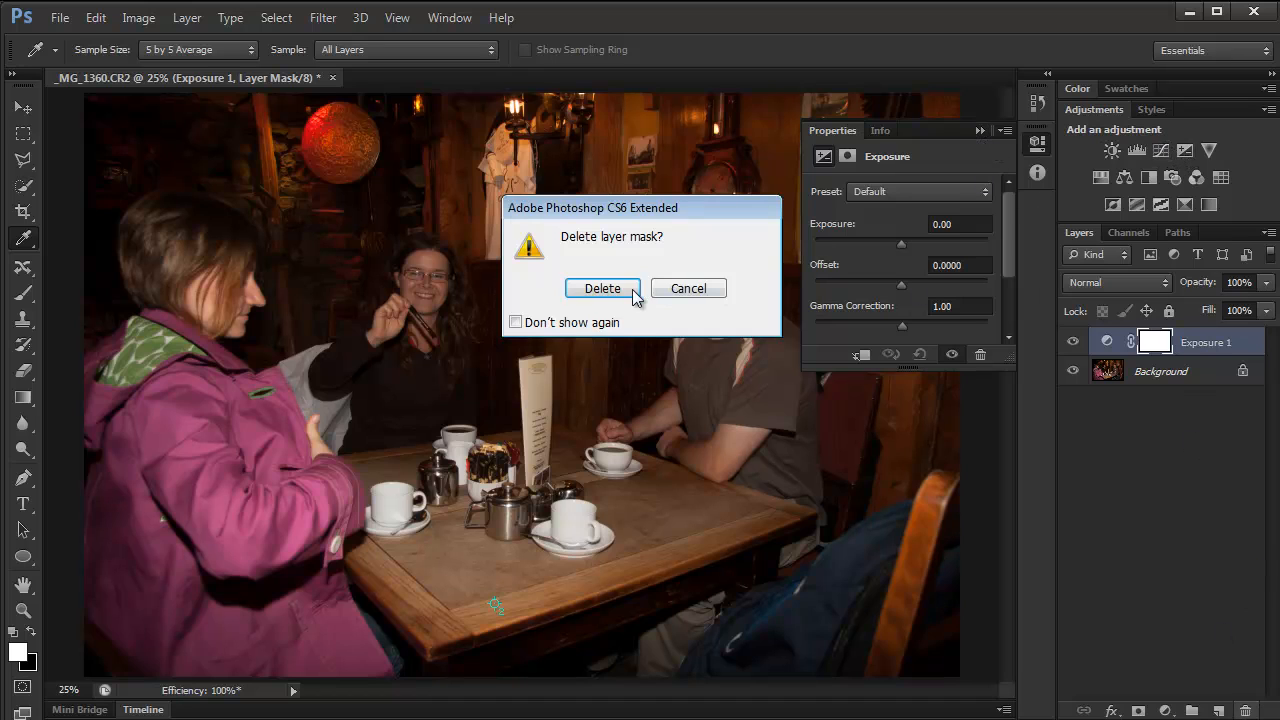
pyautogui.click(628, 288)
pyautogui.click(1245, 710)
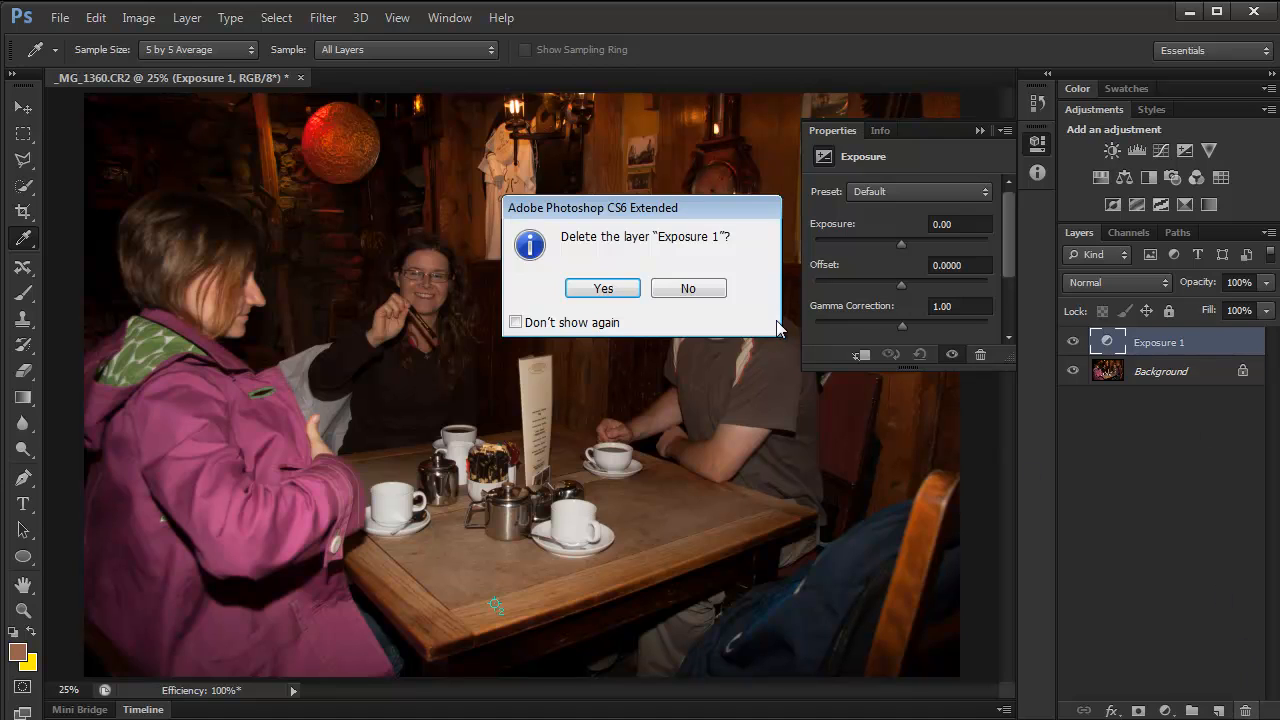
pyautogui.click(604, 289)
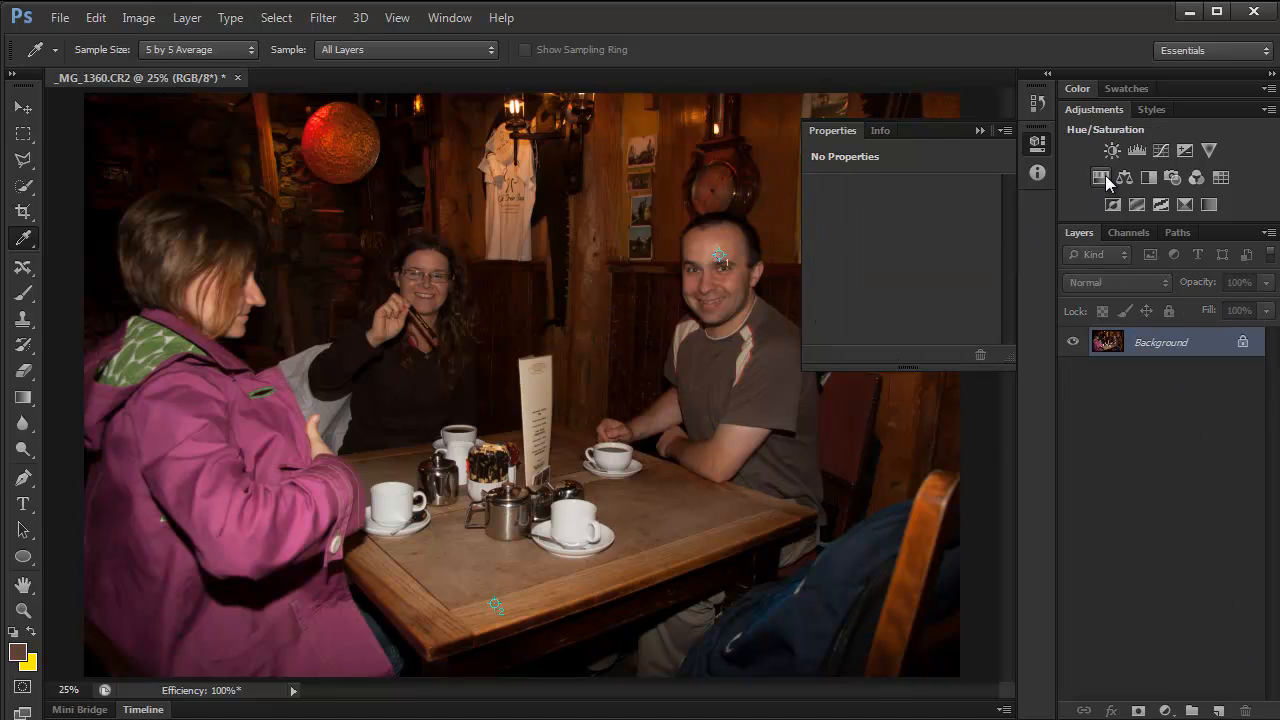
# - Add a Hue/Saturation adjustment layer and separate its properties from the Info readout so both are visible together
pyautogui.click(1102, 179)
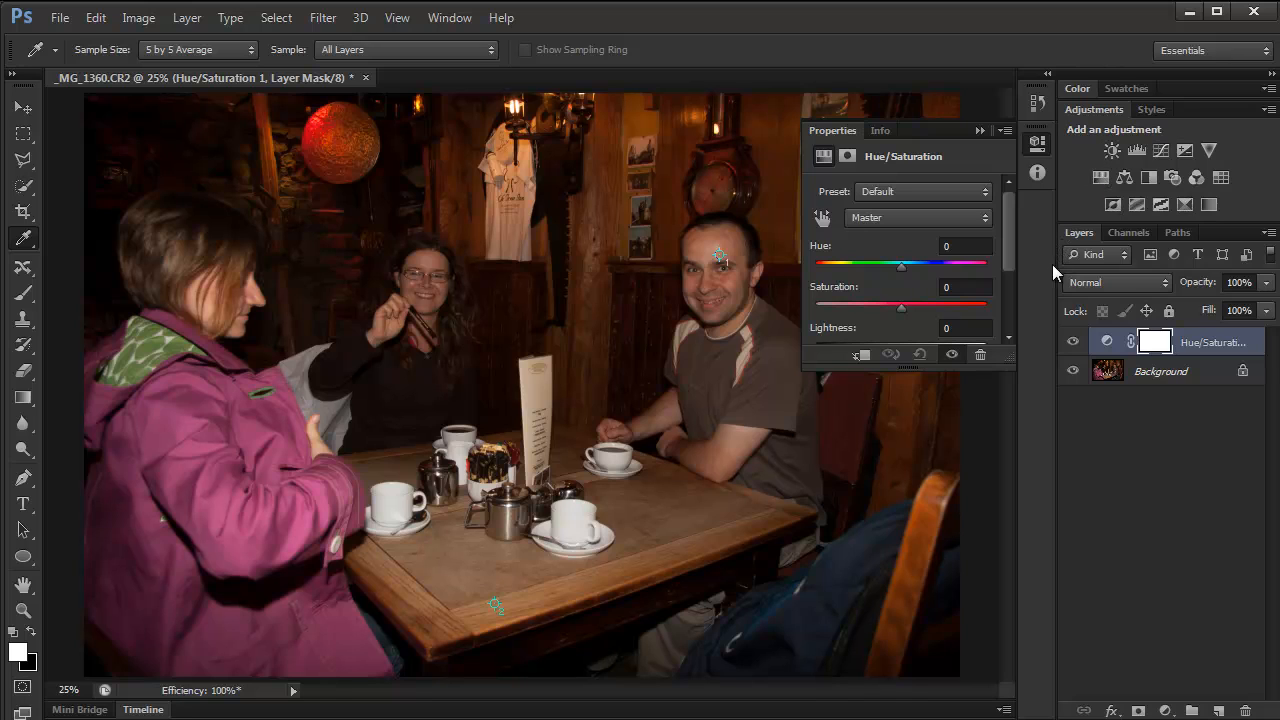
pyautogui.moveTo(843, 130); pyautogui.dragTo(829, 423)
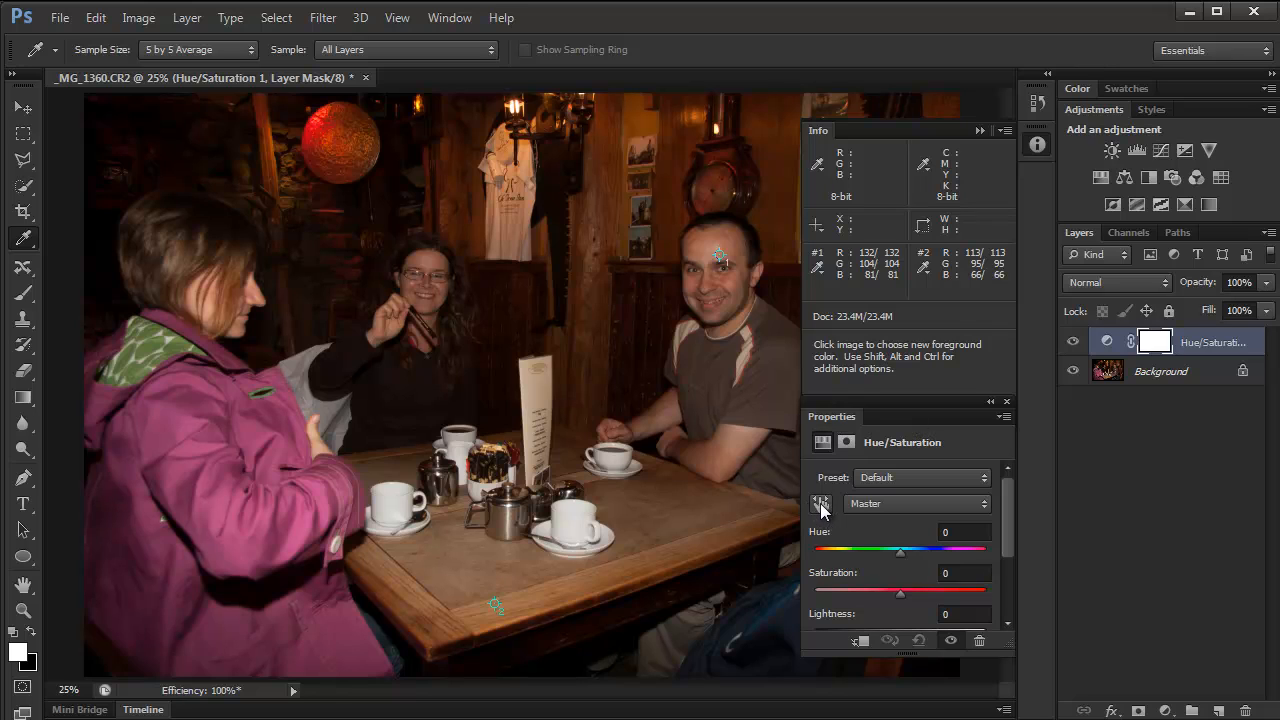
# - Try lowering the Reds saturation to -2 with on-image adjustment at the man's forehead, and delete the Hue/Saturation layer
pyautogui.click(820, 506)
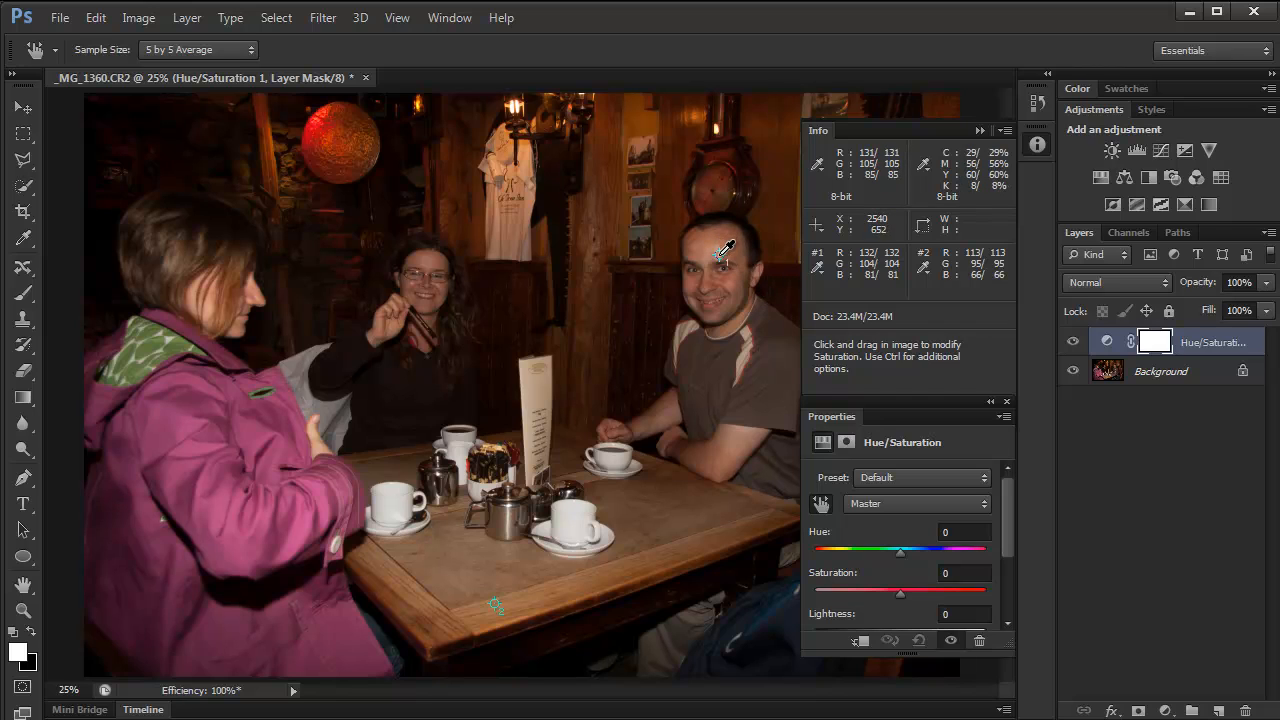
pyautogui.click(718, 259)
pyautogui.moveTo(720, 260)
pyautogui.mouseDown()
pyautogui.moveTo(639, 258)
pyautogui.moveTo(718, 257)
pyautogui.mouseUp()
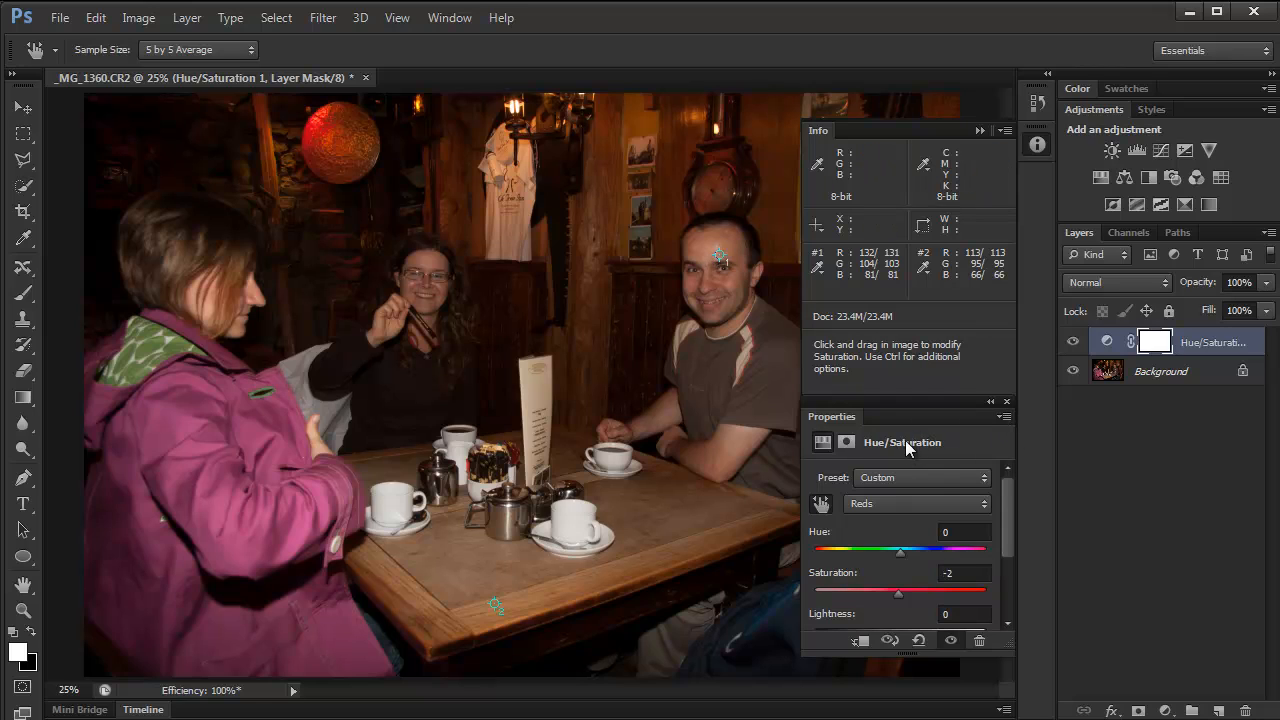
pyautogui.moveTo(1218, 344); pyautogui.dragTo(1246, 710)
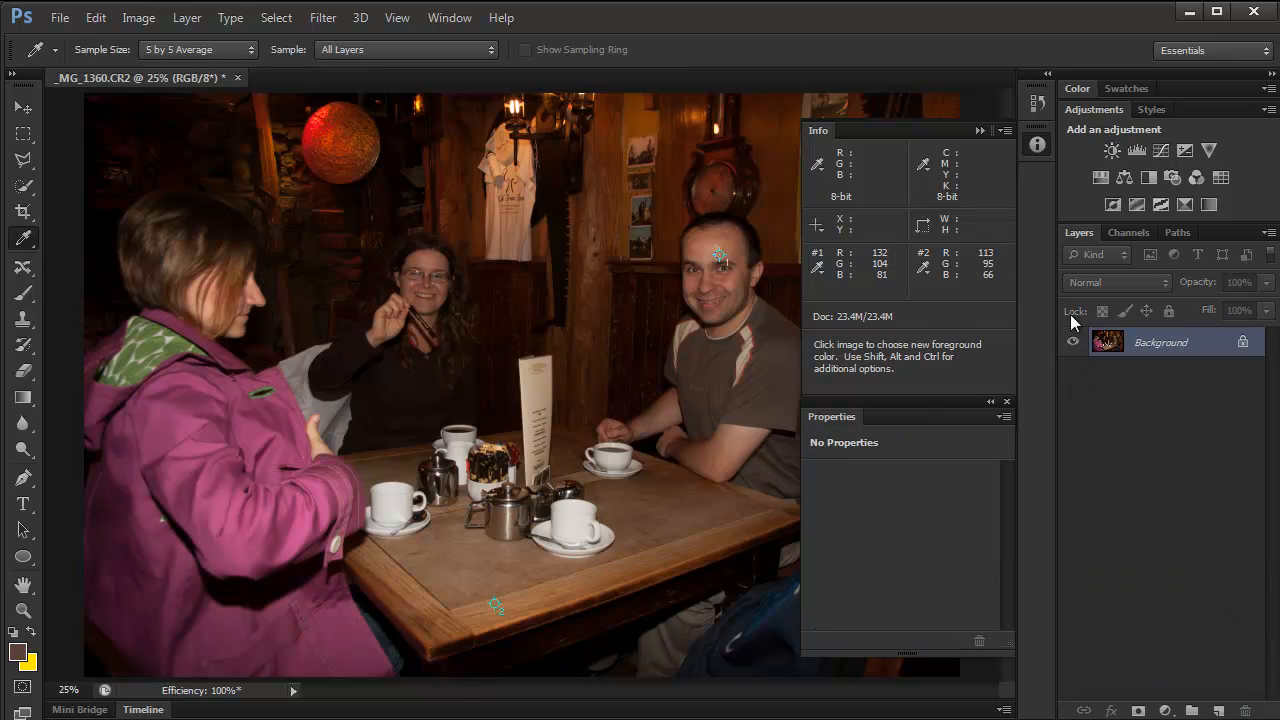
# - Add a Curves adjustment layer and choose its Red channel for editing
pyautogui.click(1161, 152)
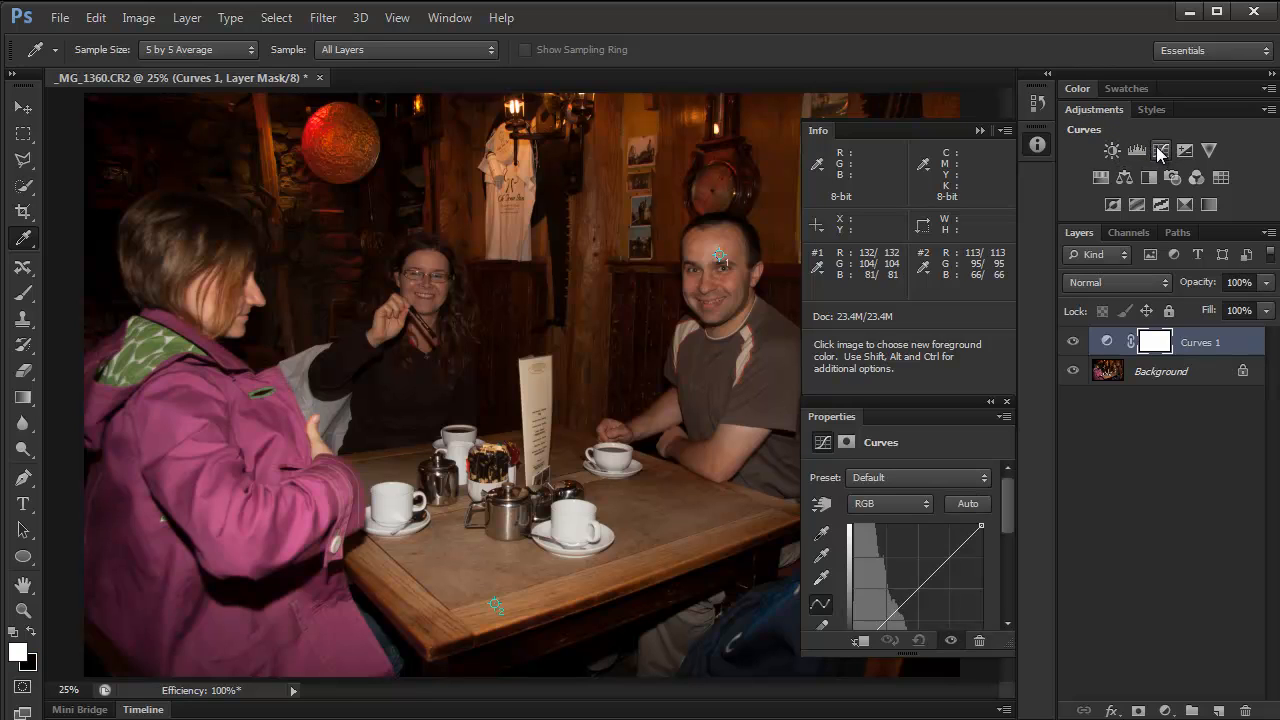
pyautogui.click(924, 506)
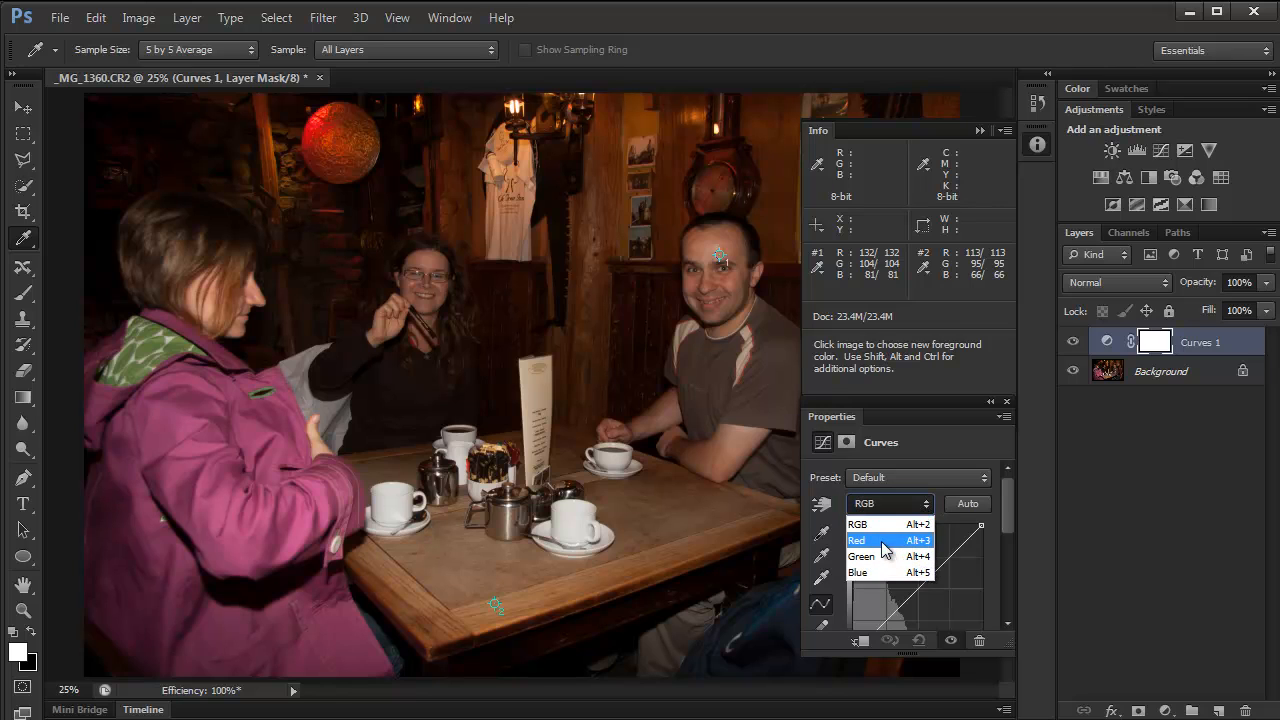
pyautogui.click(880, 542)
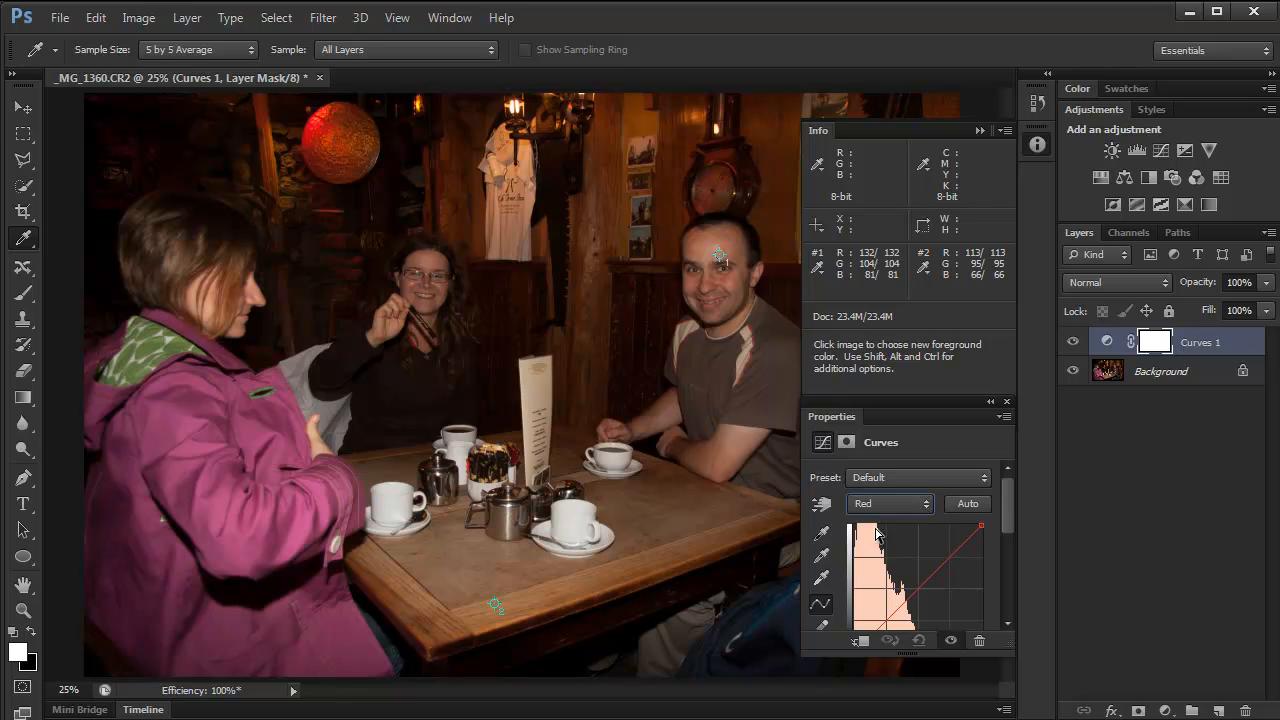
# - Lower the Red curve with on-image adjustment at the man's forehead until the first sampler's red value is about 112
pyautogui.click(718, 256)
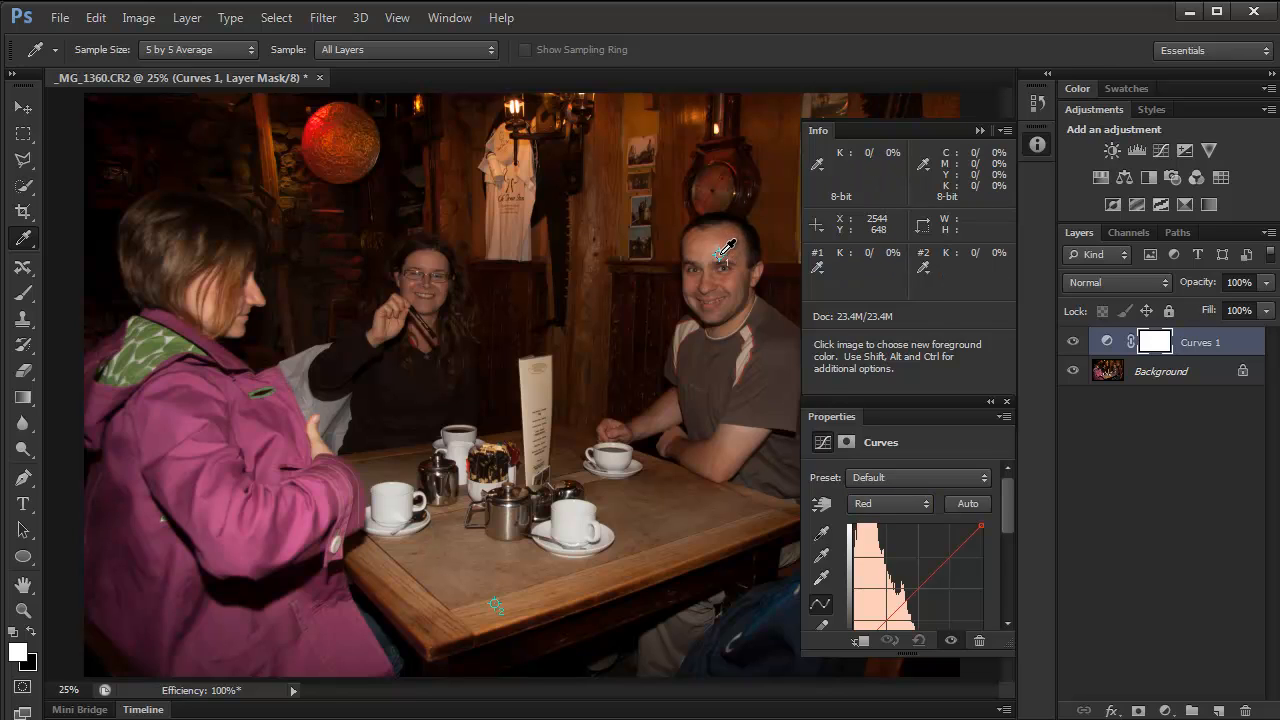
pyautogui.moveTo(720, 257); pyautogui.dragTo(714, 260)
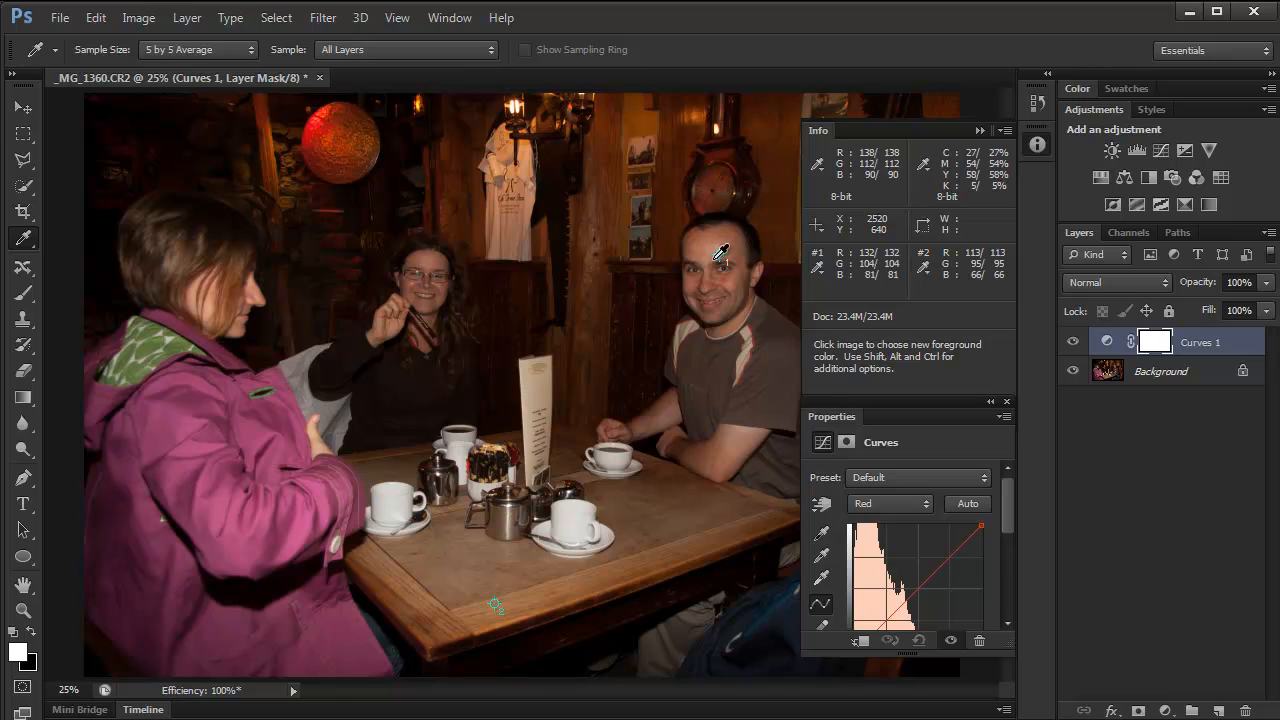
pyautogui.click(821, 504)
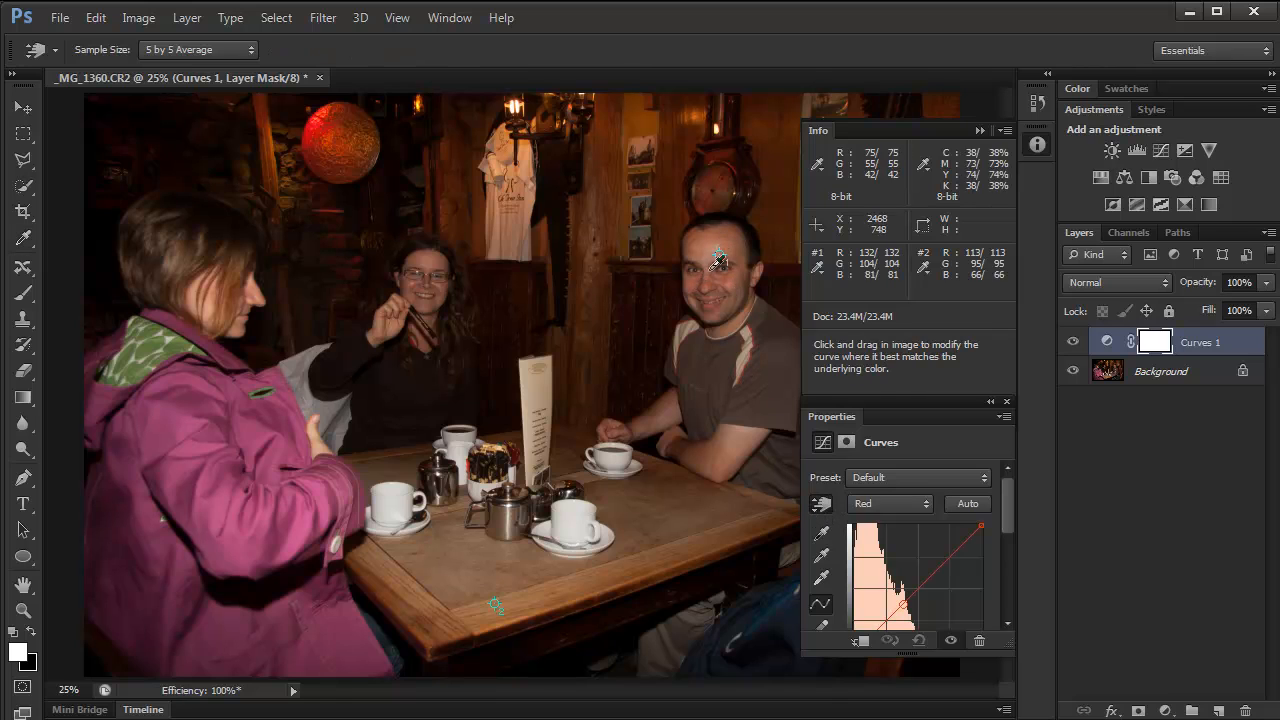
pyautogui.moveTo(722, 251); pyautogui.dragTo(722, 265)
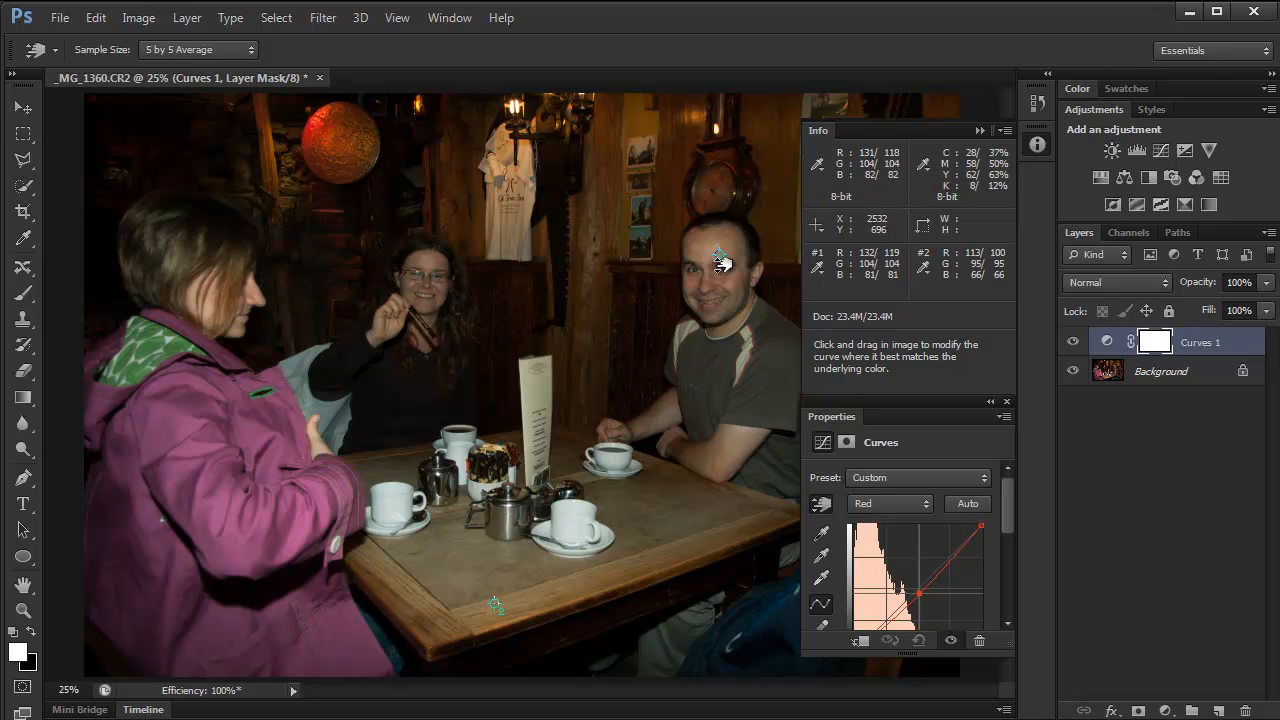
pyautogui.moveTo(722, 264); pyautogui.dragTo(722, 269)
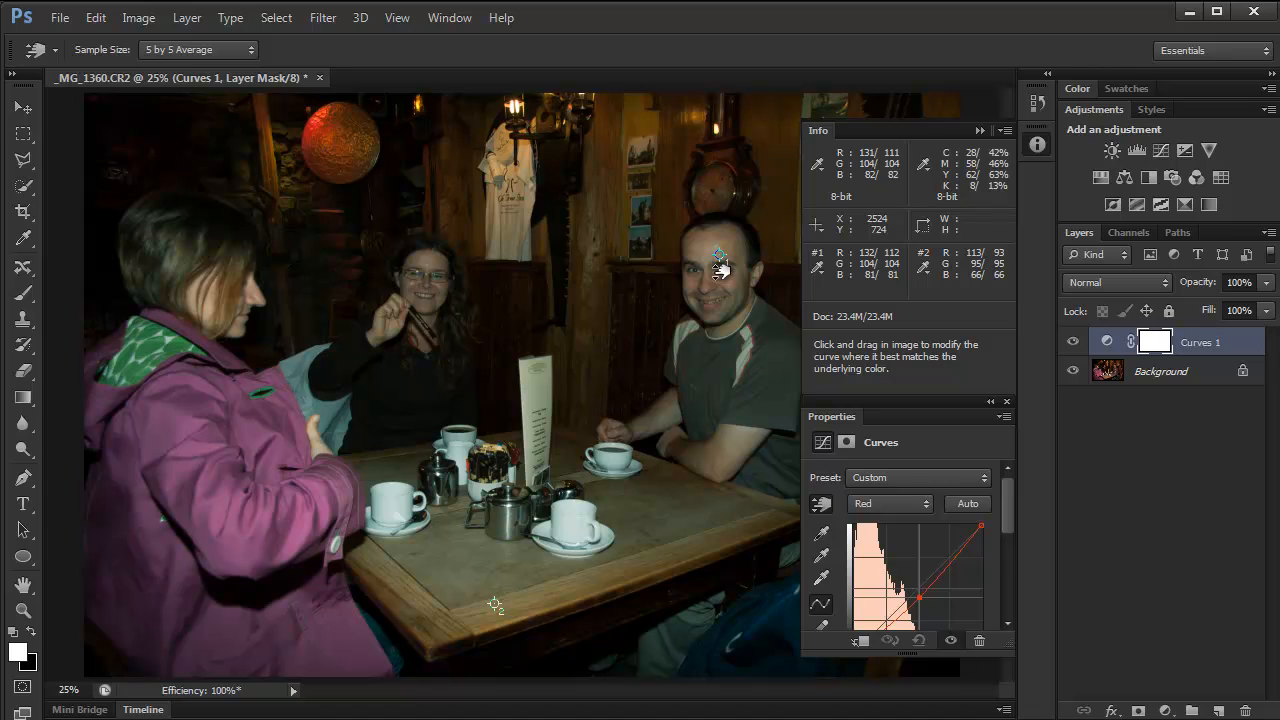
# - Lower the Blue curve slightly at the man's forehead with on-image adjustment, to about 79 at the first sampler
pyautogui.click(889, 503)
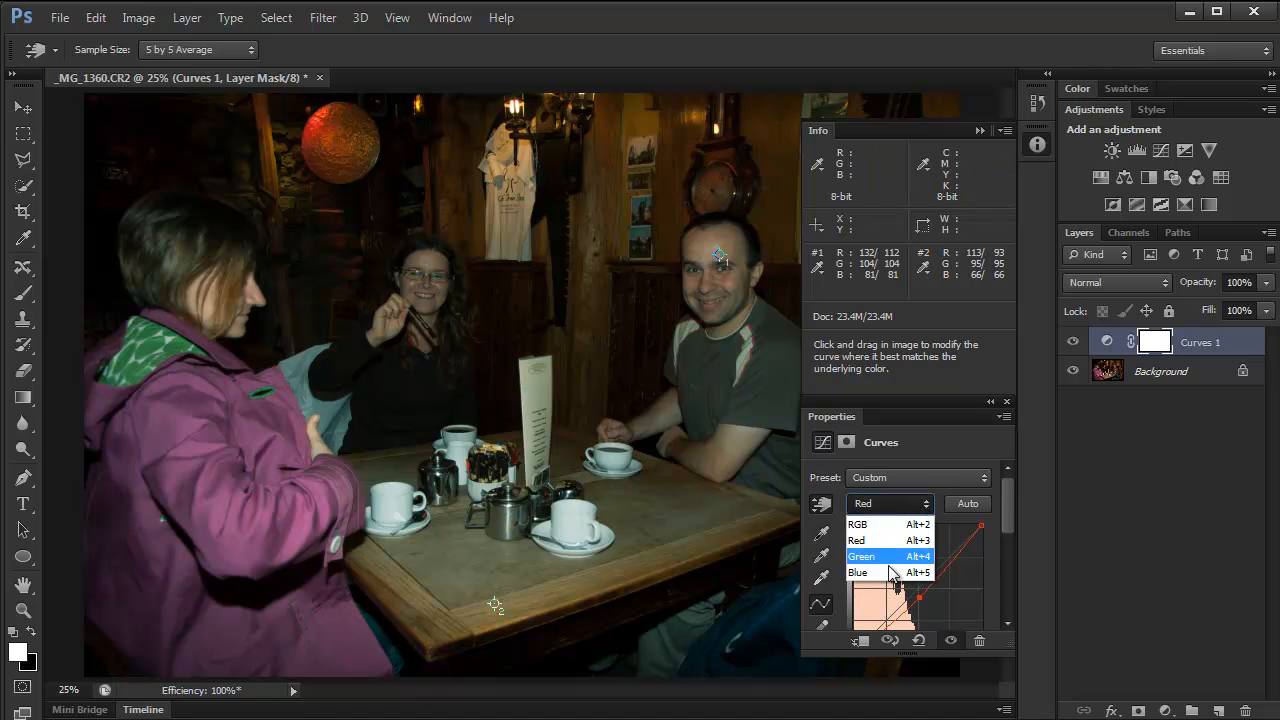
pyautogui.click(891, 570)
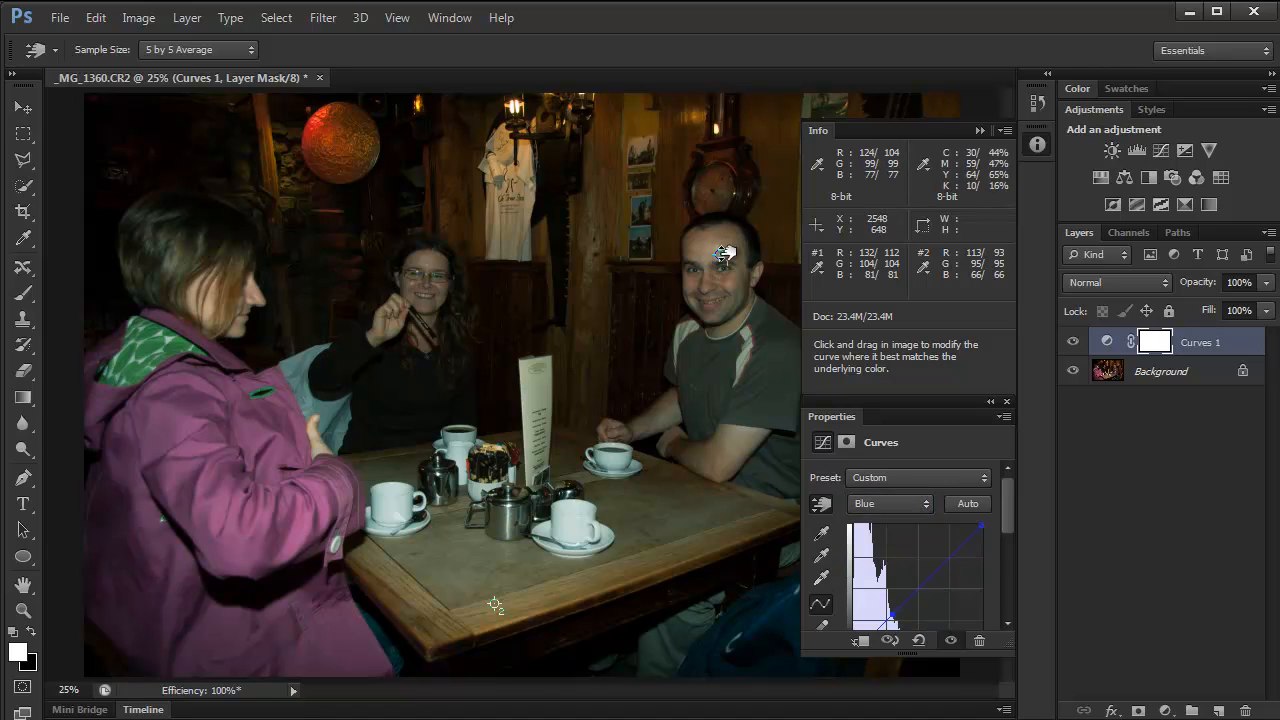
pyautogui.moveTo(723, 254)
pyautogui.mouseDown()
pyautogui.moveTo(732, 226)
pyautogui.moveTo(723, 258)
pyautogui.mouseUp()
# - Raise the Red curve with on-image adjustment at the man's forehead until the first sampler's red value is about 119
pyautogui.click(890, 503)
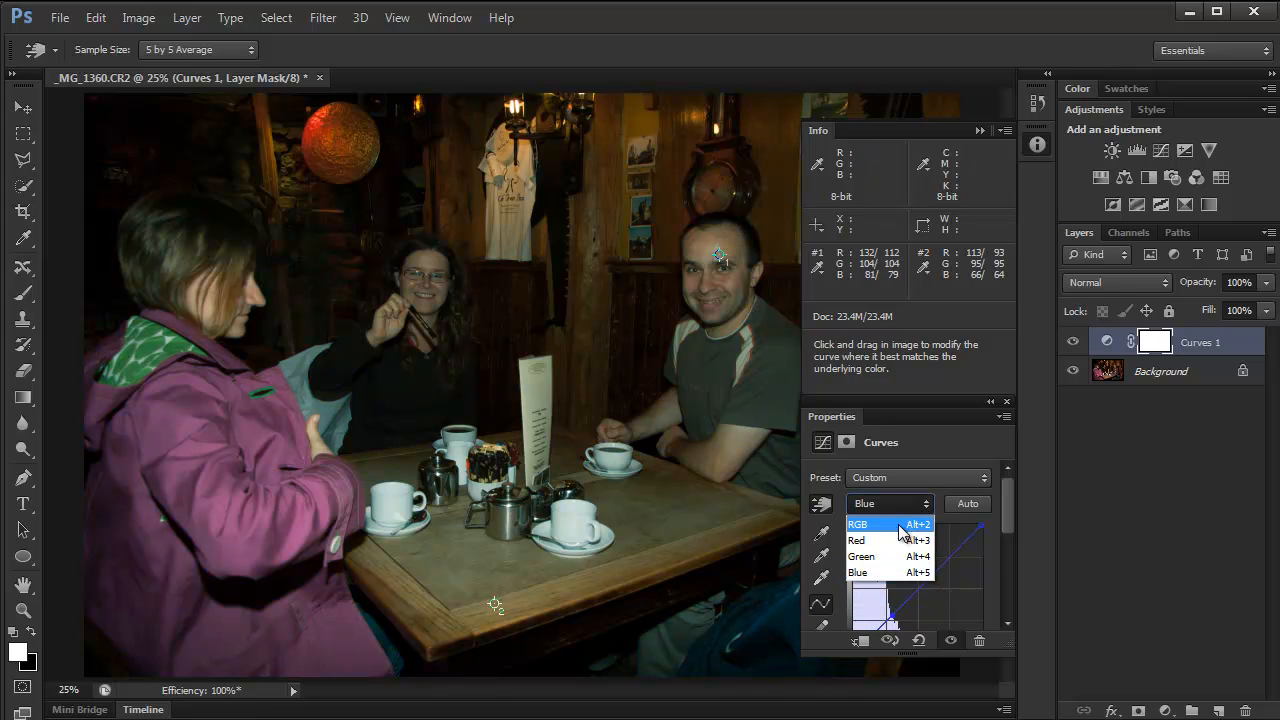
pyautogui.click(896, 530)
pyautogui.click(890, 503)
pyautogui.click(857, 540)
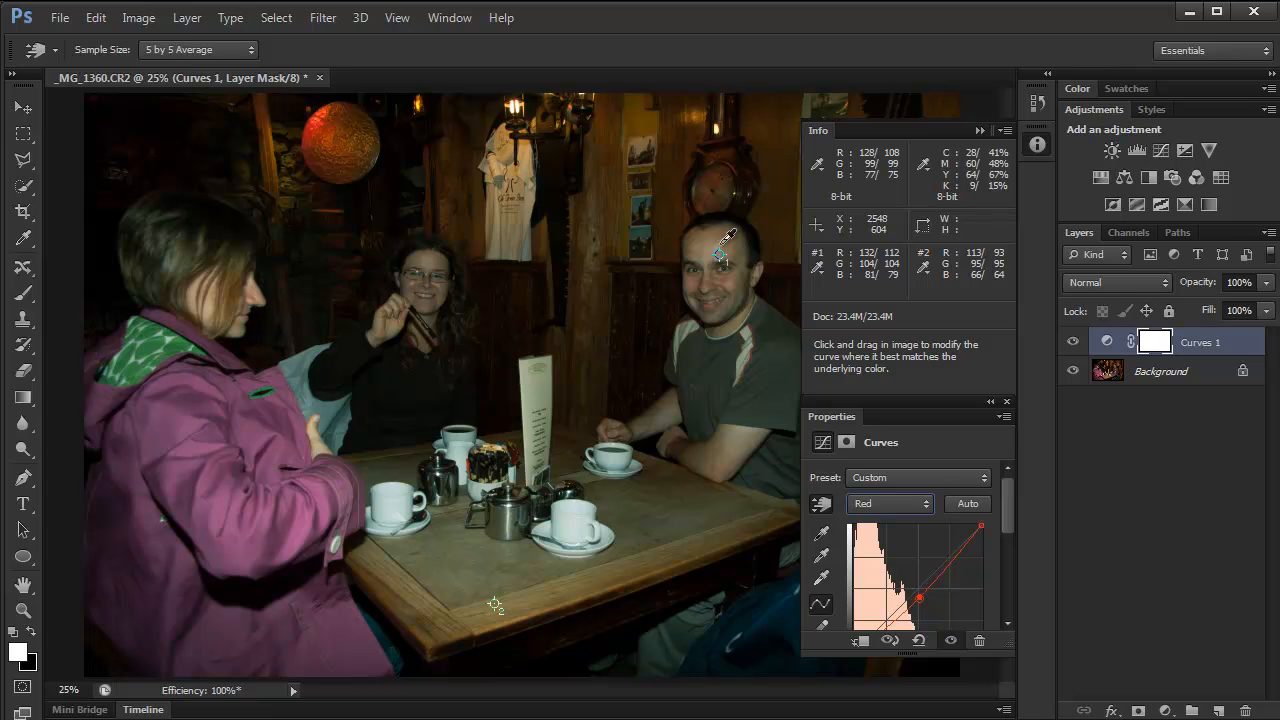
pyautogui.moveTo(719, 254); pyautogui.dragTo(723, 251)
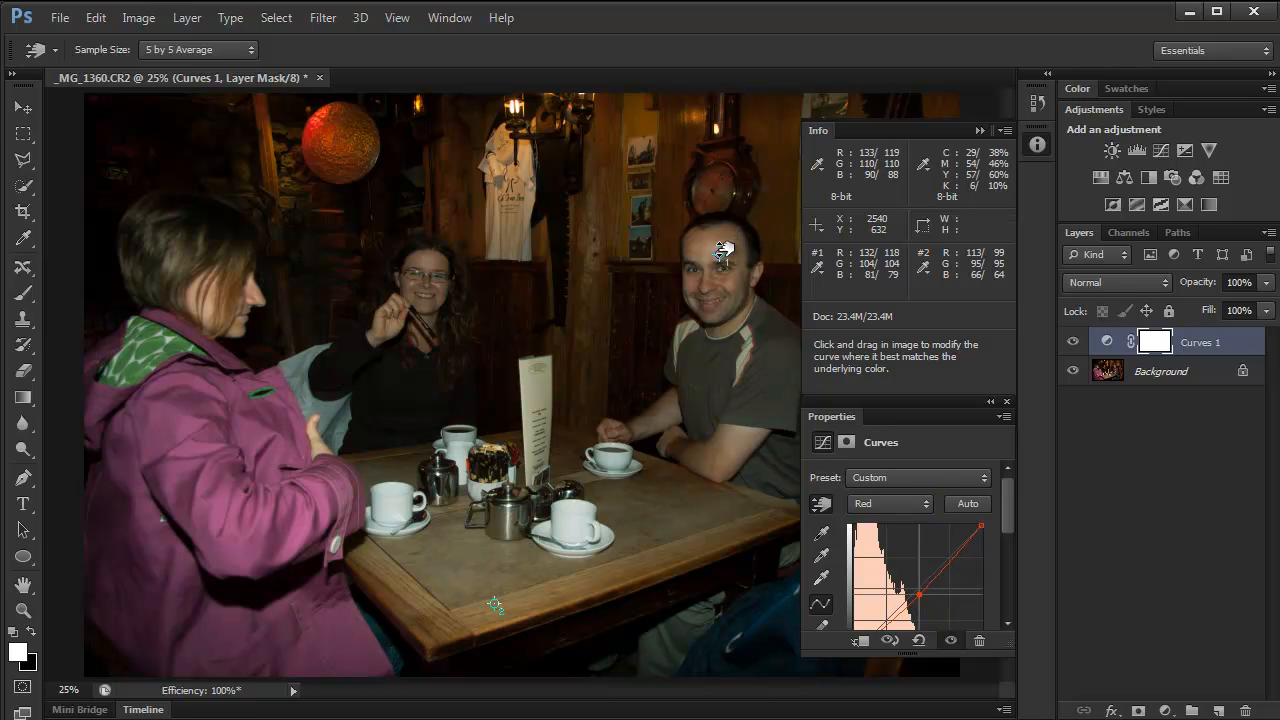
pyautogui.moveTo(722, 251); pyautogui.dragTo(720, 253)
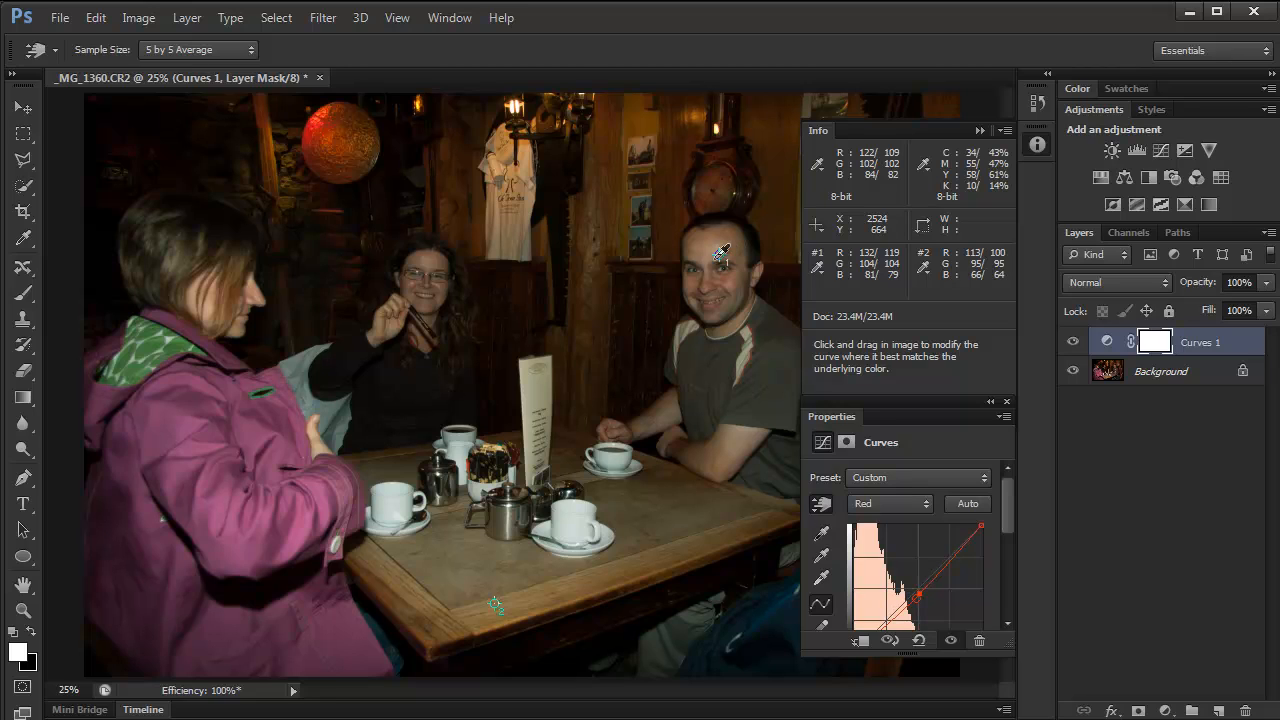
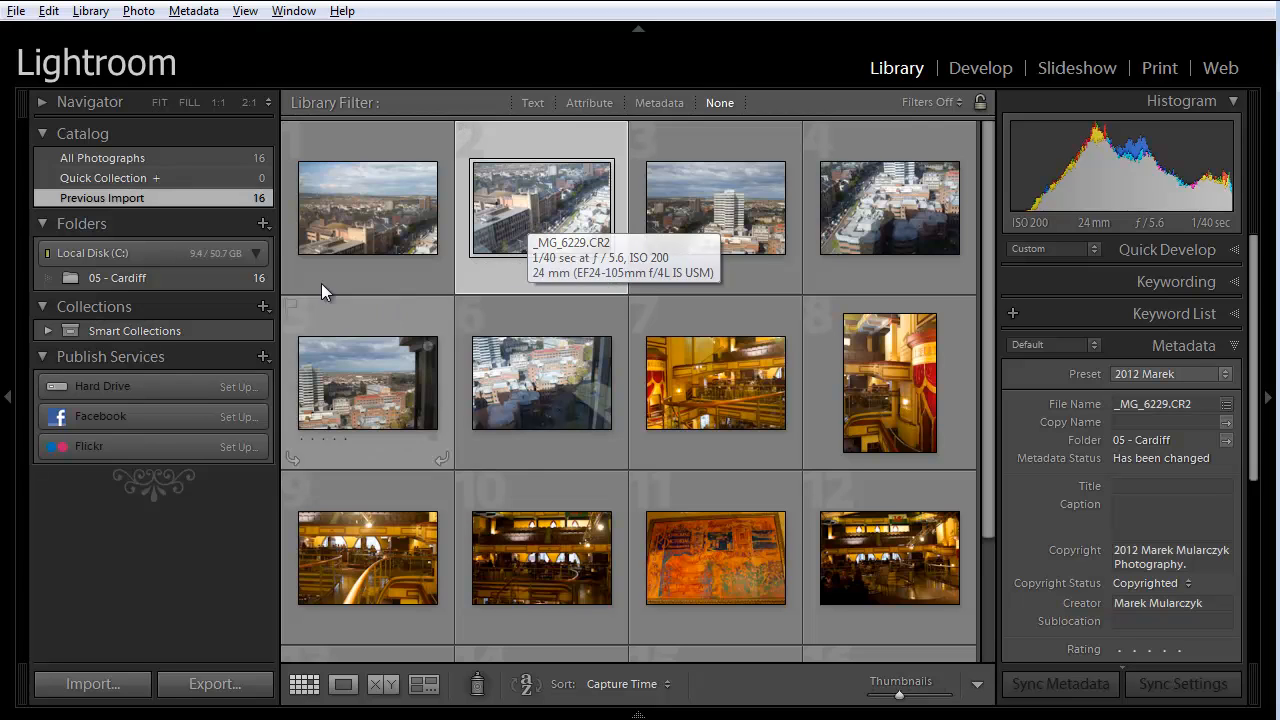
# - Switch to Lightroom and select the seventh through fourteenth photos in the Library grid
pyautogui.moveTo(985, 364); pyautogui.dragTo(972, 494)
pyautogui.click(675, 203)
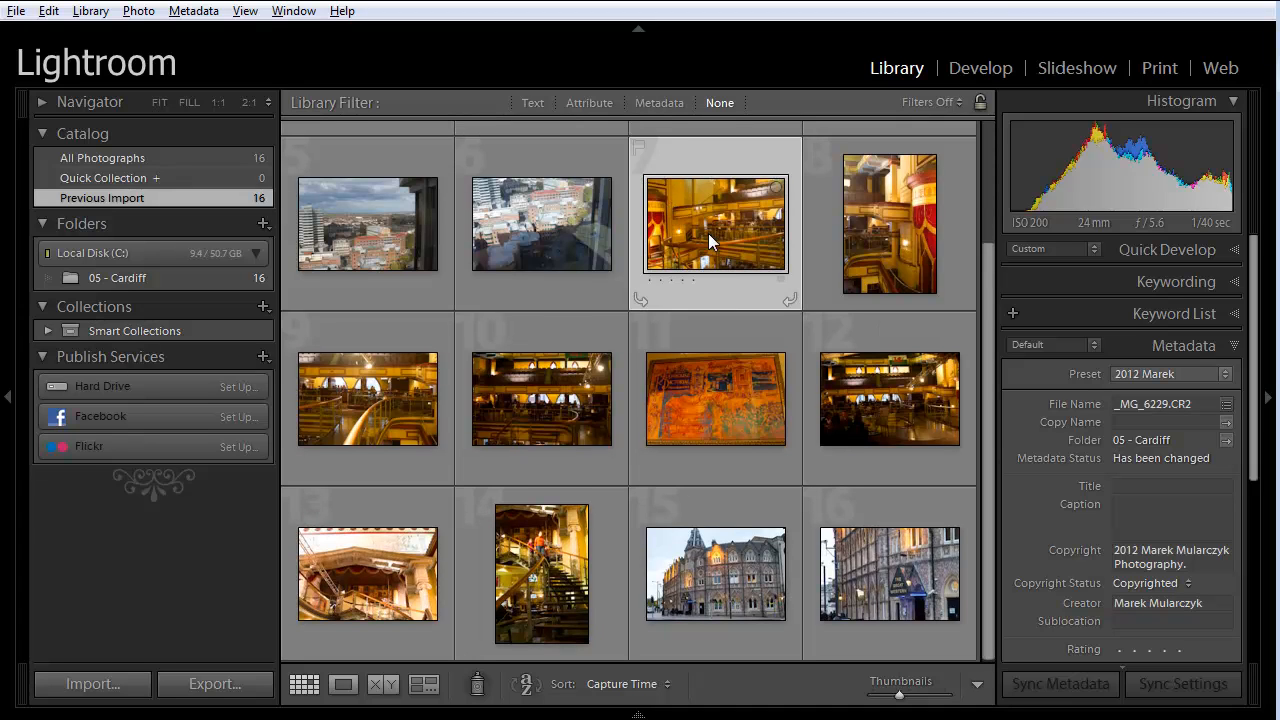
pyautogui.keyDown('shift'); pyautogui.click(540, 583); pyautogui.keyUp('shift')
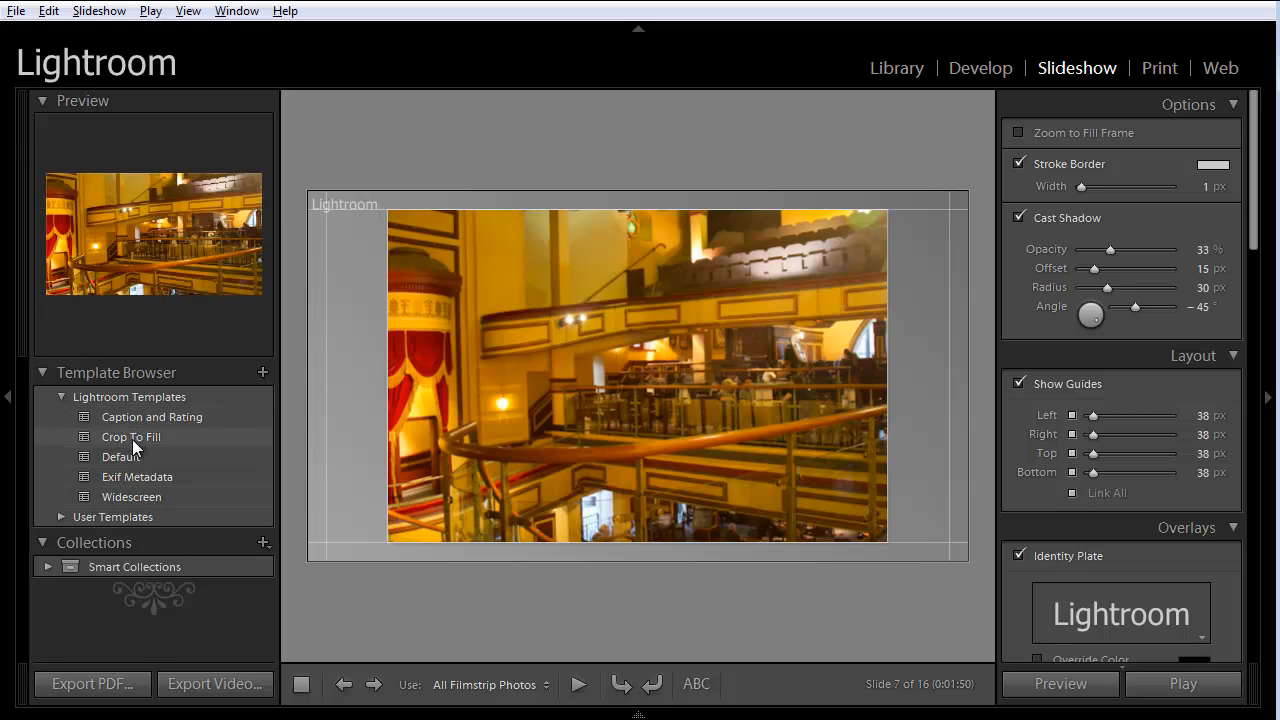
# - Apply the Widescreen template to the photos in the Slideshow module
pyautogui.click(134, 498)
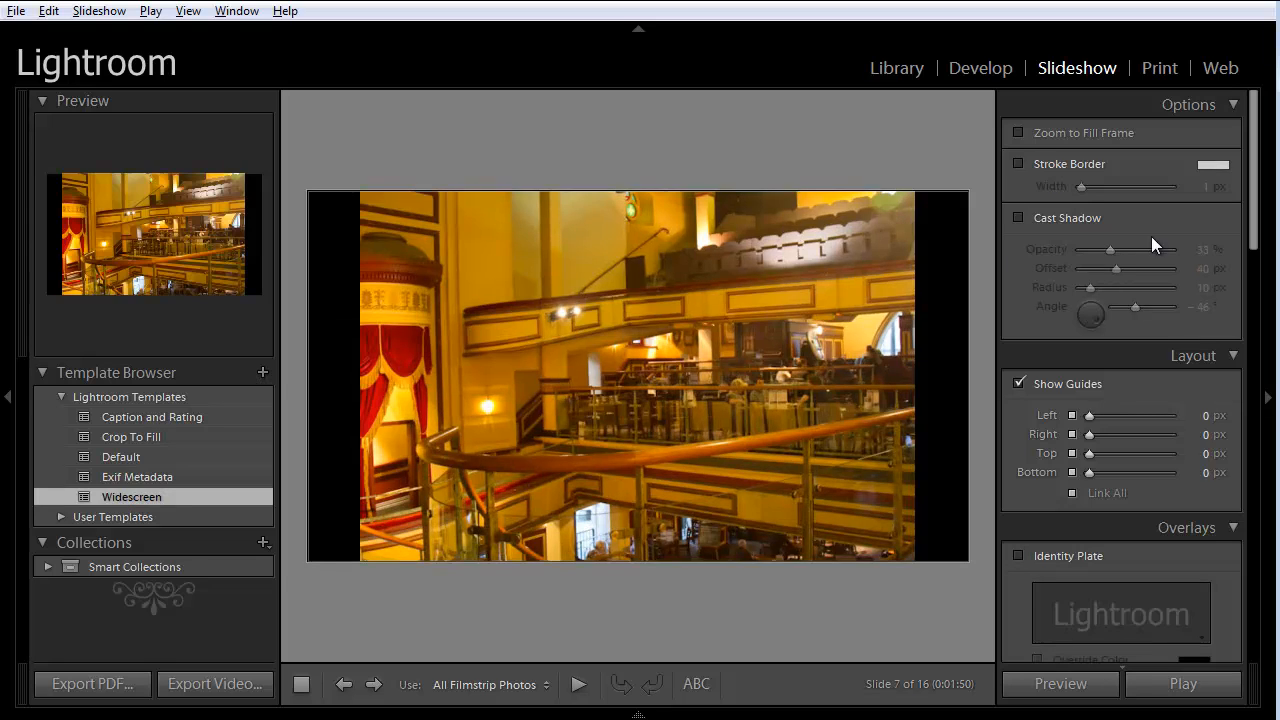
pyautogui.scroll(-2, 1241, 207)
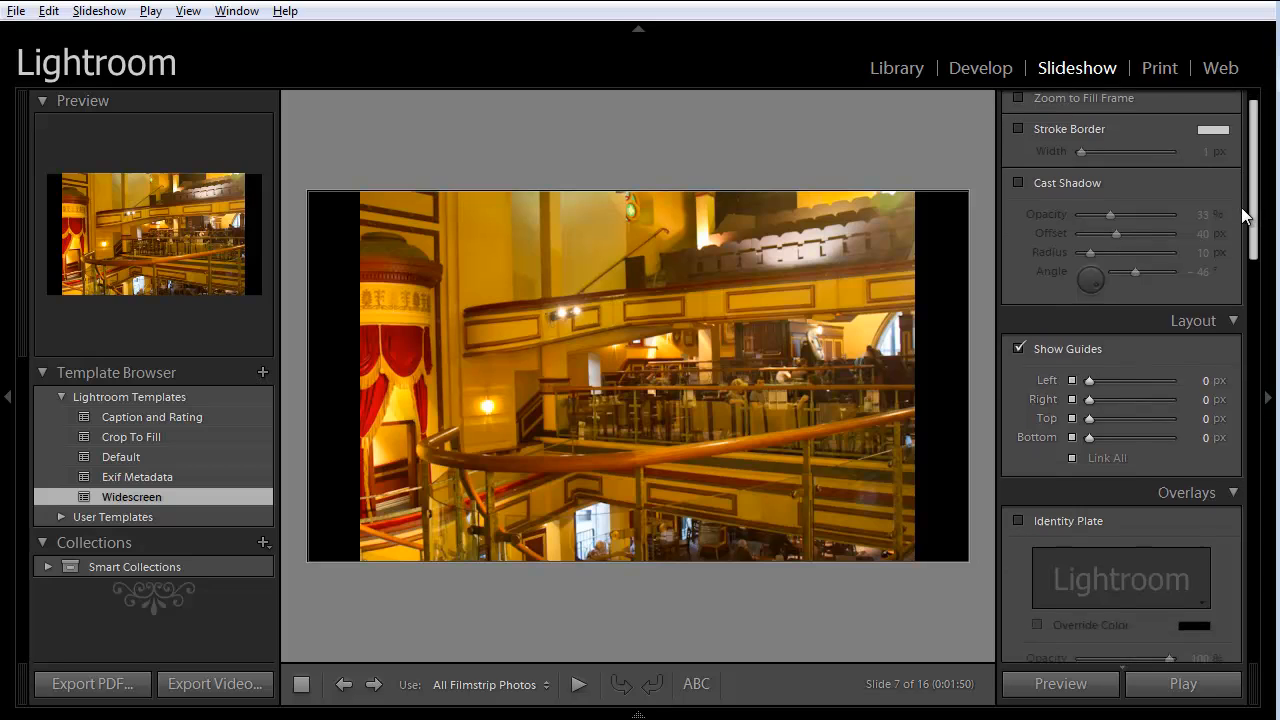
# - Enable the Identity Plate overlay and replace its styled text with the photographer's full name followed by "Photography"
pyautogui.scroll(-5, 1241, 207)
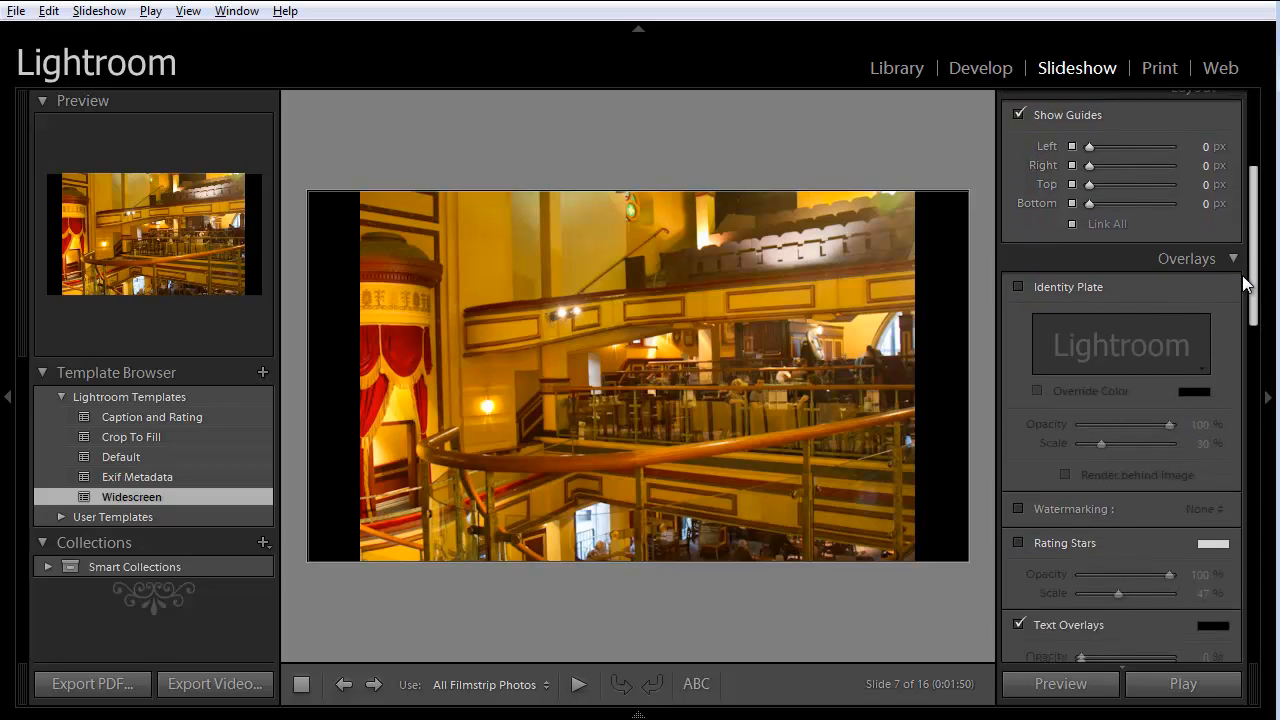
pyautogui.scroll(-2, 1244, 285)
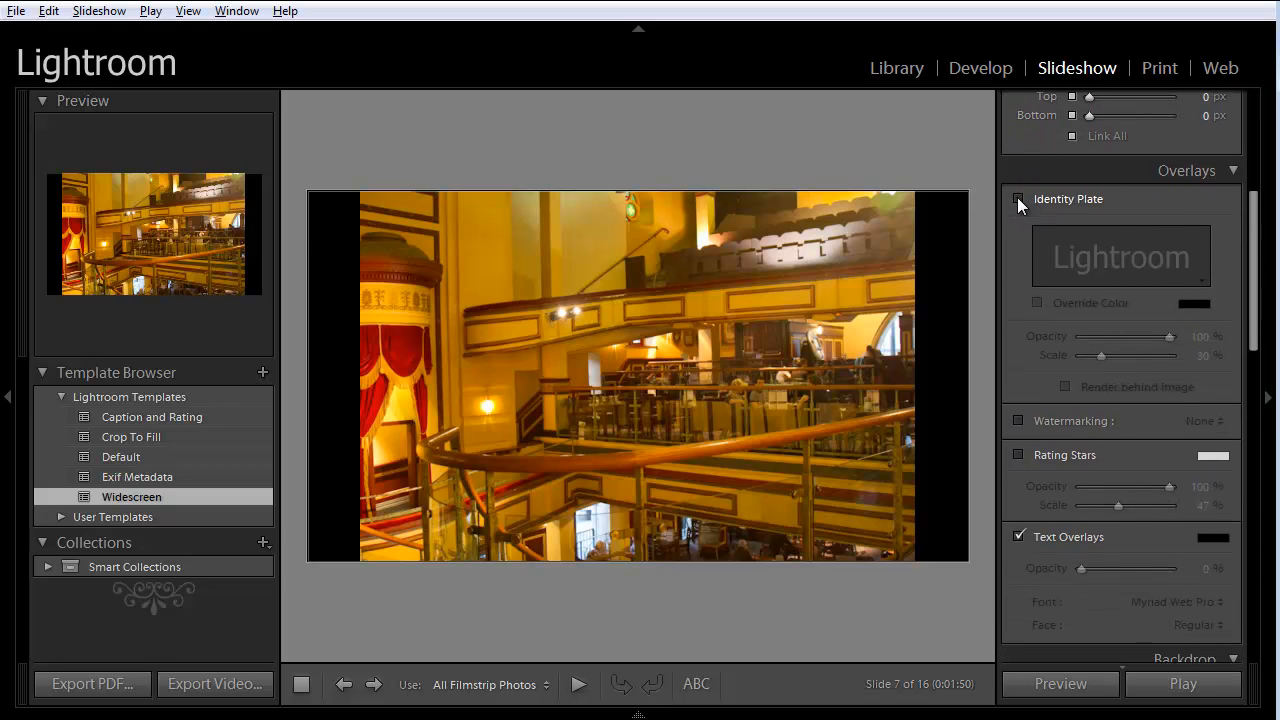
pyautogui.click(1018, 198)
pyautogui.click(1203, 283)
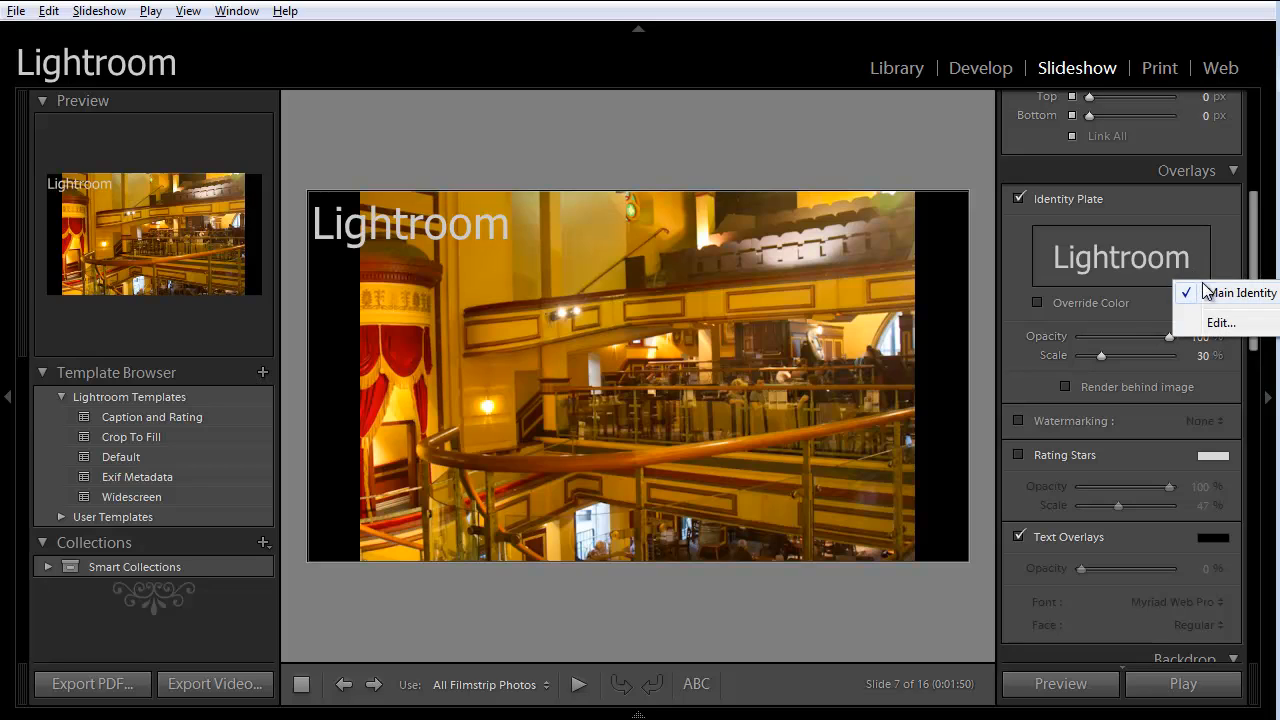
pyautogui.click(1234, 334)
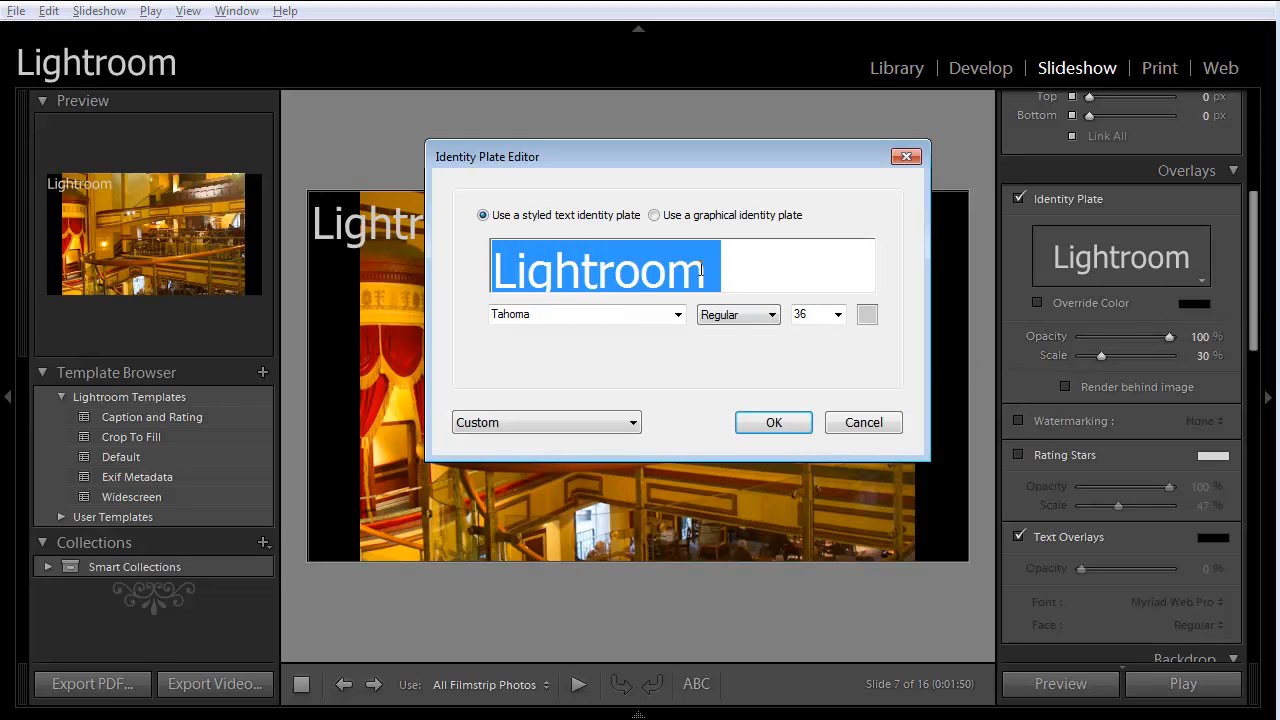
pyautogui.click(655, 216)
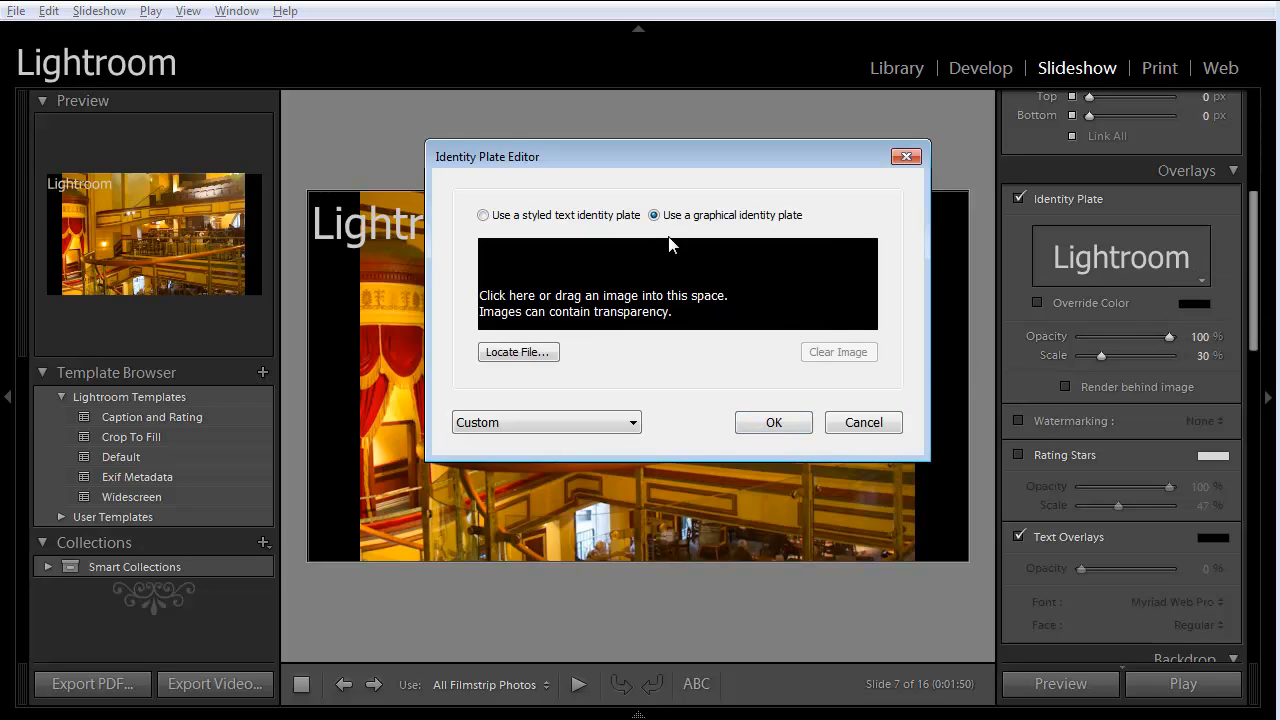
pyautogui.click(500, 216)
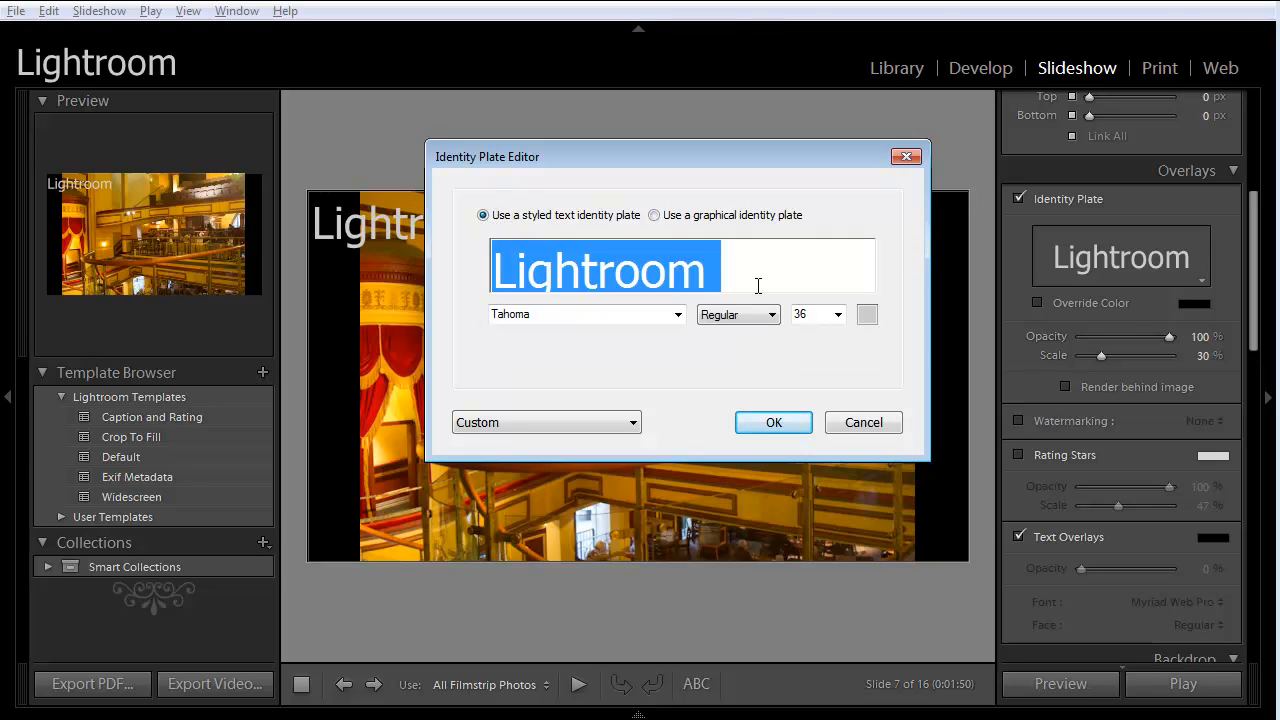
pyautogui.write('Marek ')
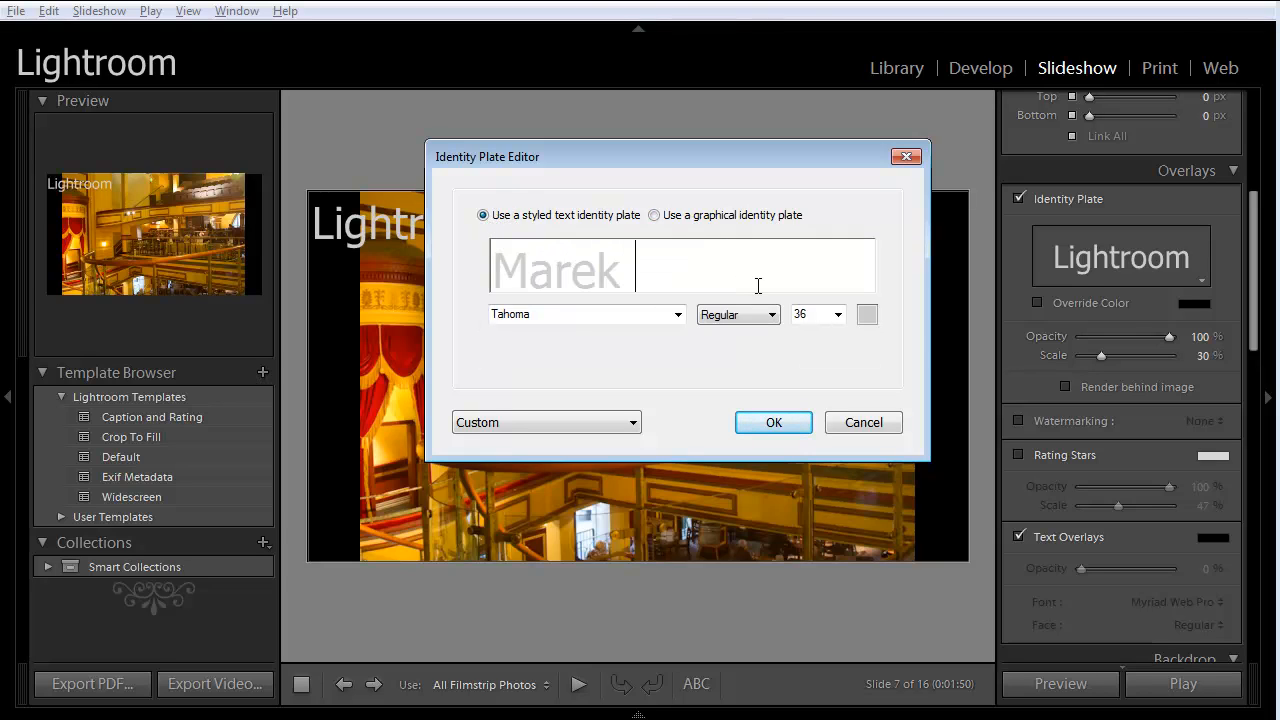
pyautogui.write('Mularczy')
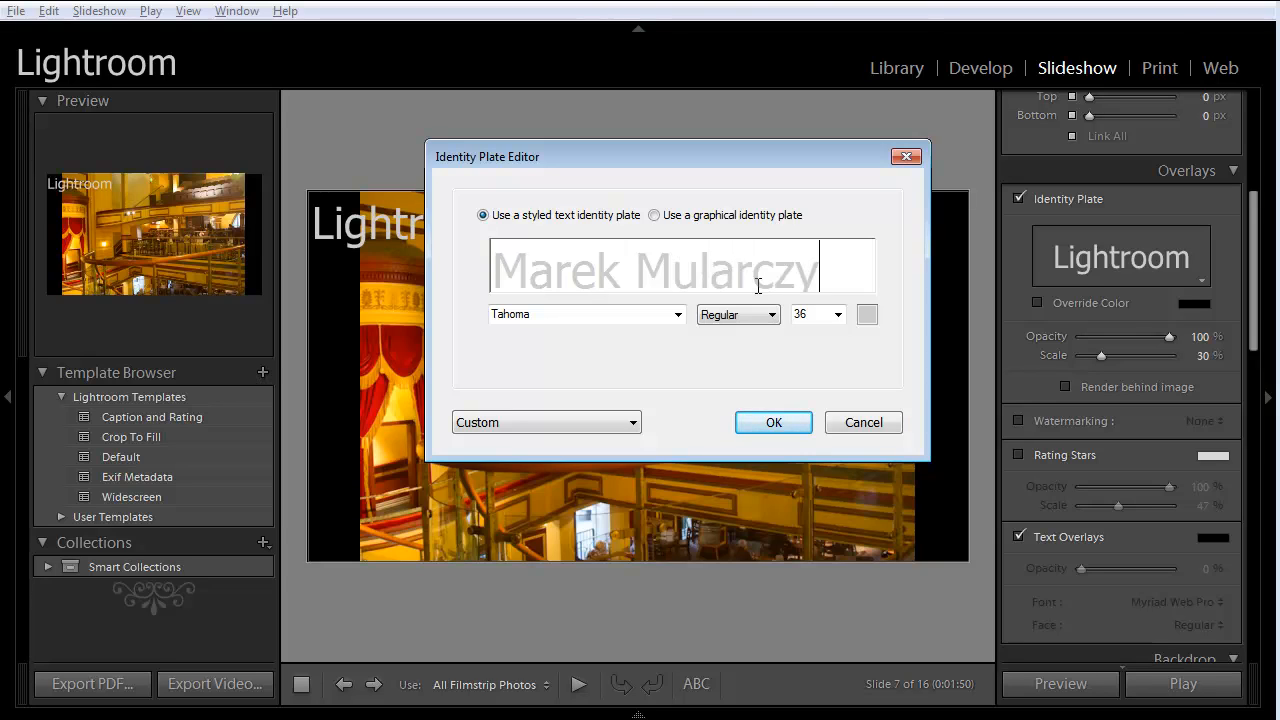
pyautogui.write('k P')
pyautogui.hotkey('ctrl', 'a')
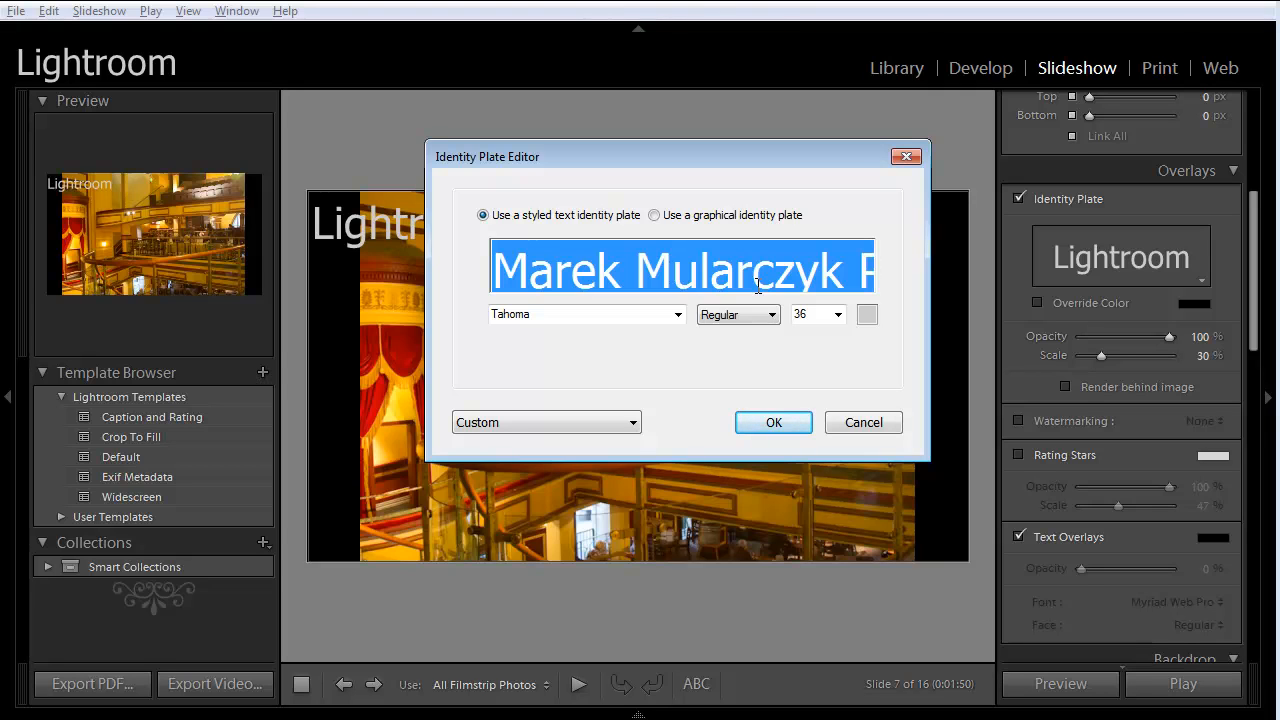
# - Try Kartika as the identity plate font, apply it to the slides and reopen the identity plate for editing
pyautogui.click(677, 314)
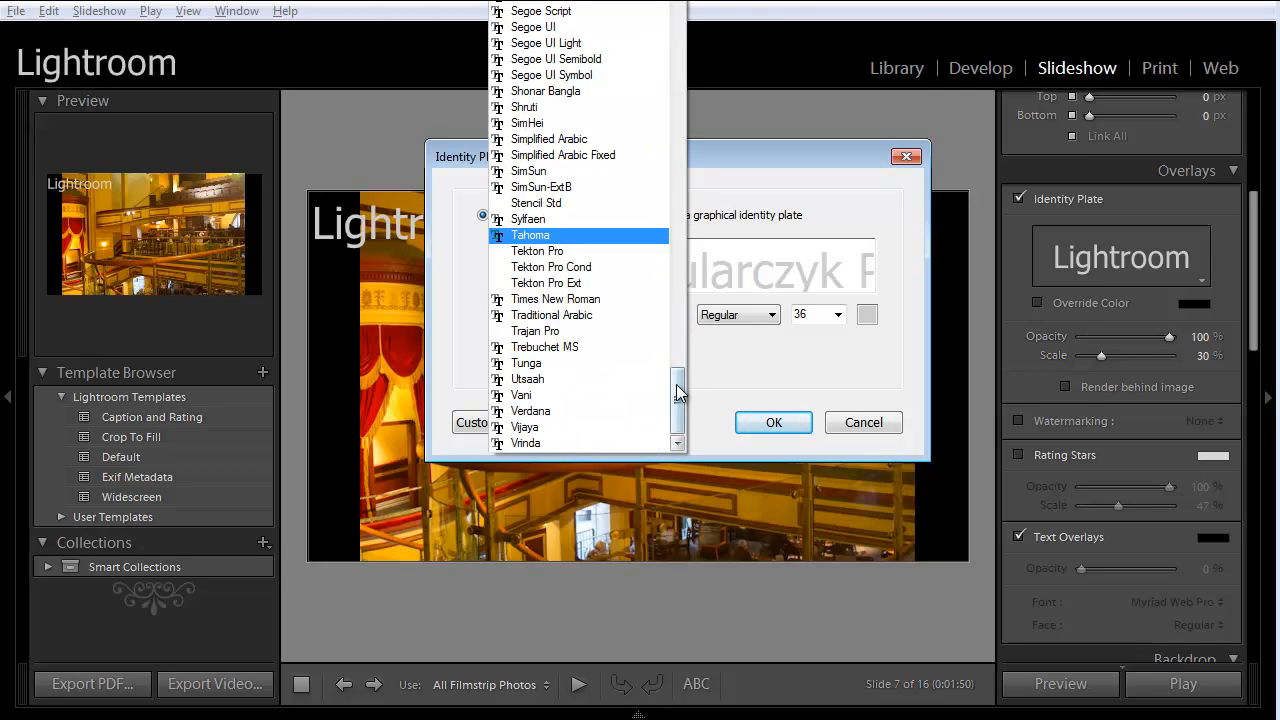
pyautogui.moveTo(677, 395); pyautogui.dragTo(639, 162)
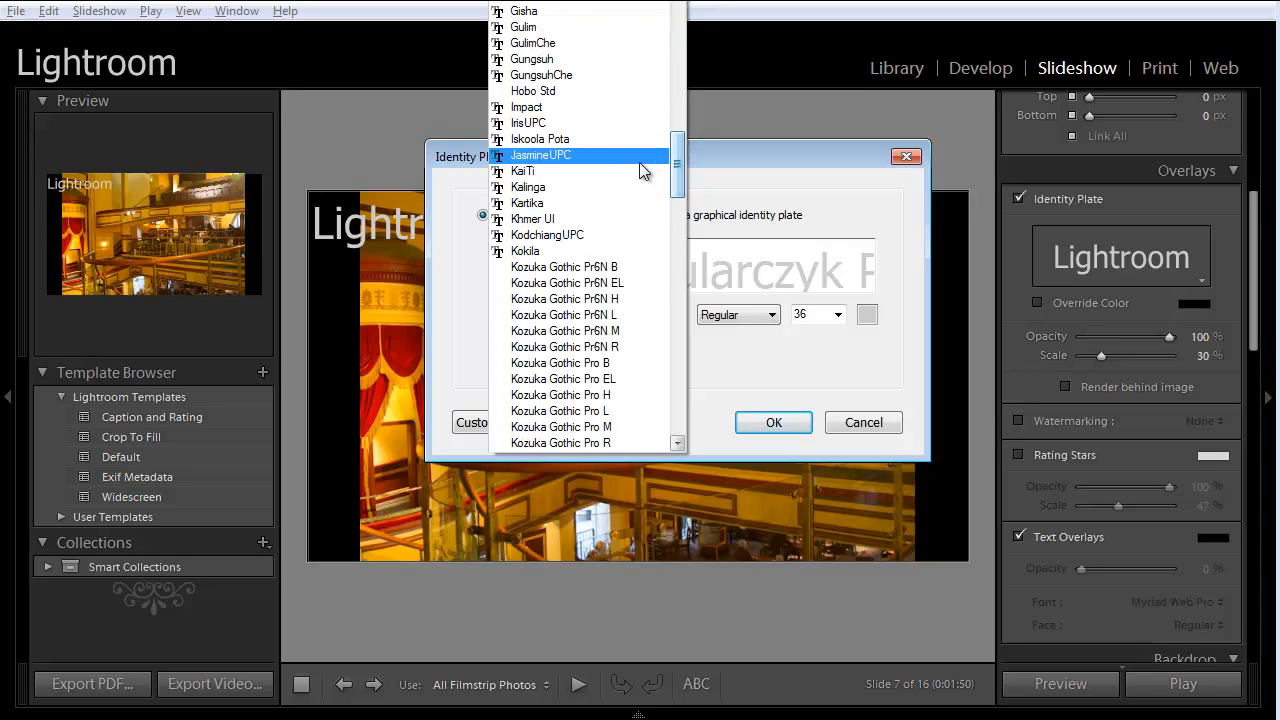
pyautogui.click(573, 201)
pyautogui.click(775, 425)
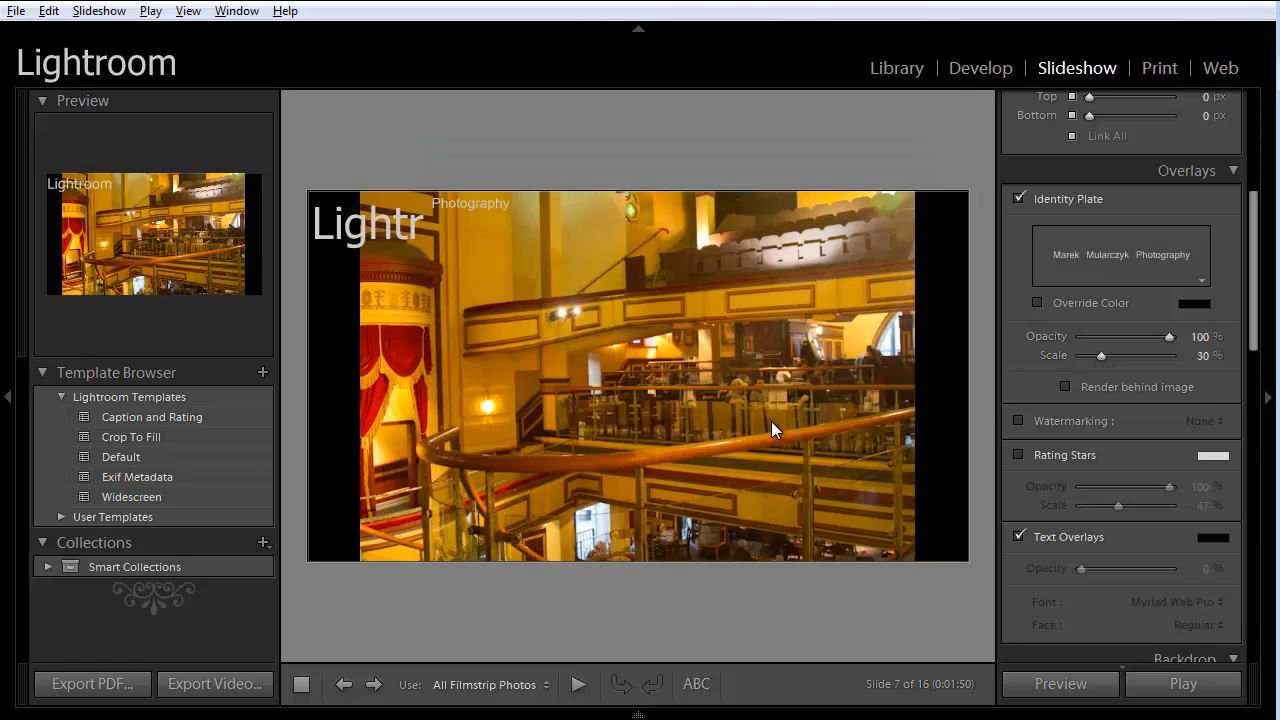
pyautogui.click(1203, 280)
pyautogui.click(1218, 353)
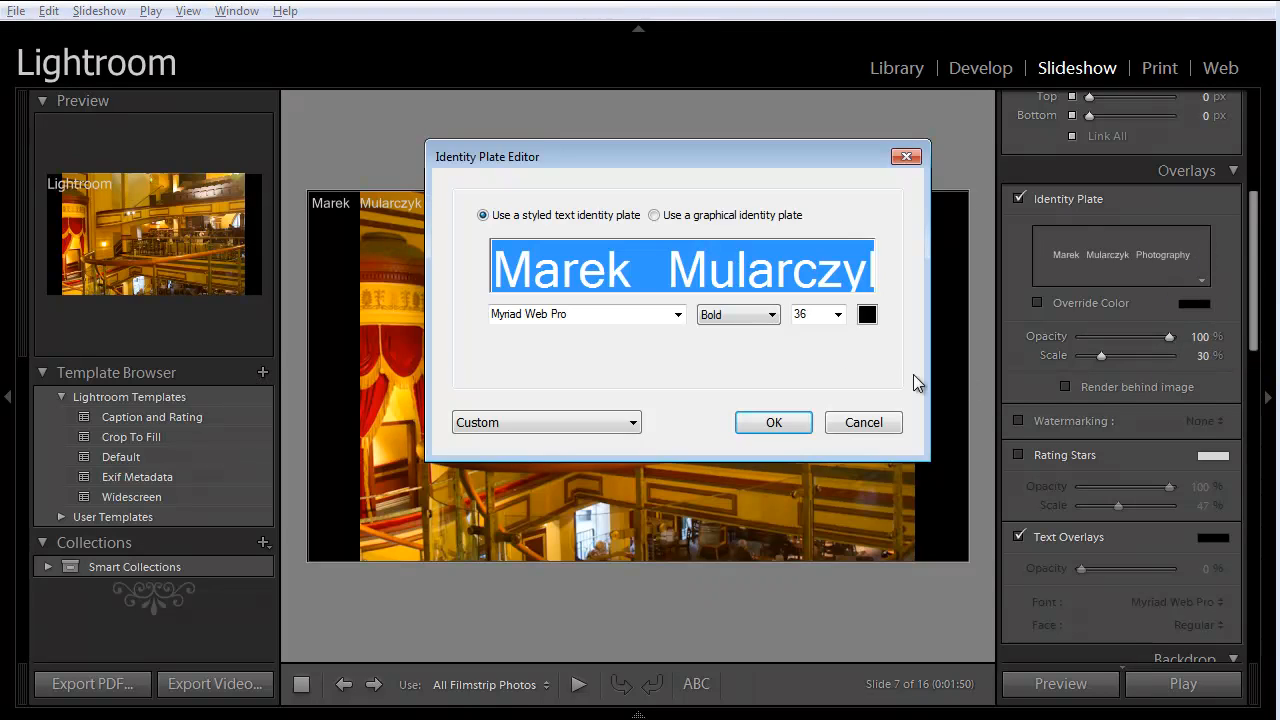
# - Set the identity plate's font to Gabriola and its scale to 24%
pyautogui.click(677, 314)
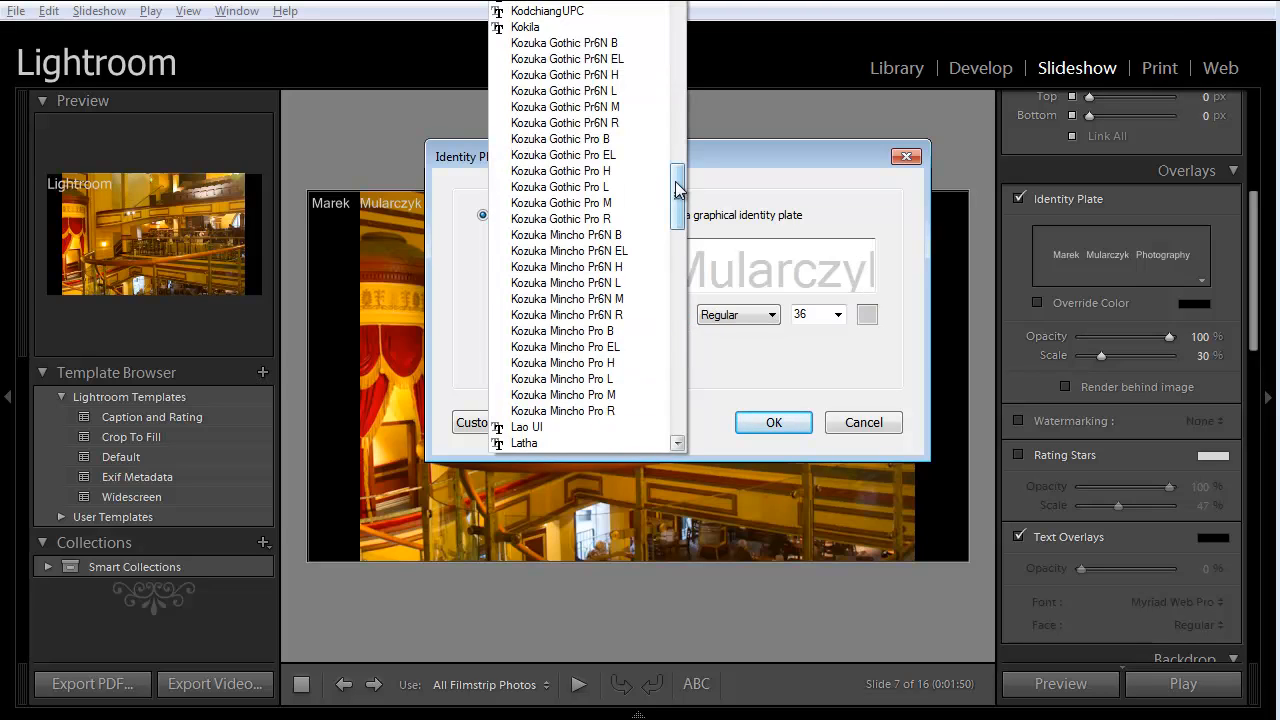
pyautogui.scroll(9, 677, 194)
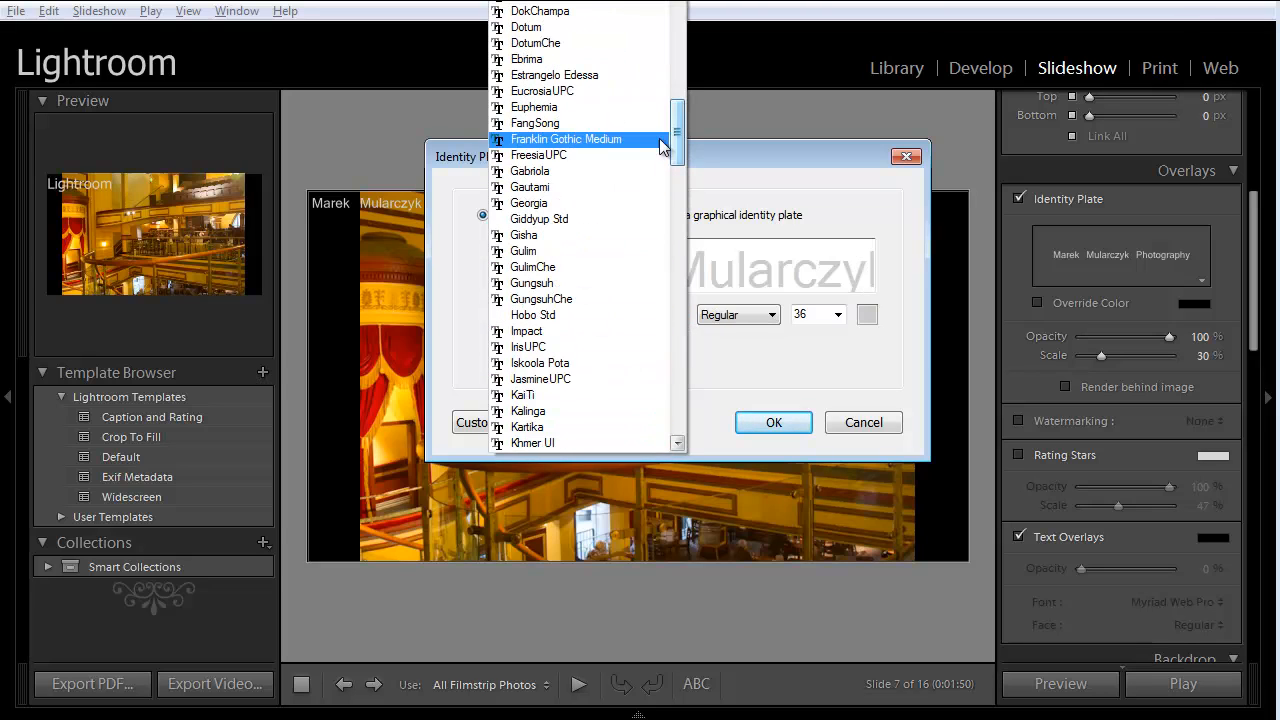
pyautogui.click(590, 171)
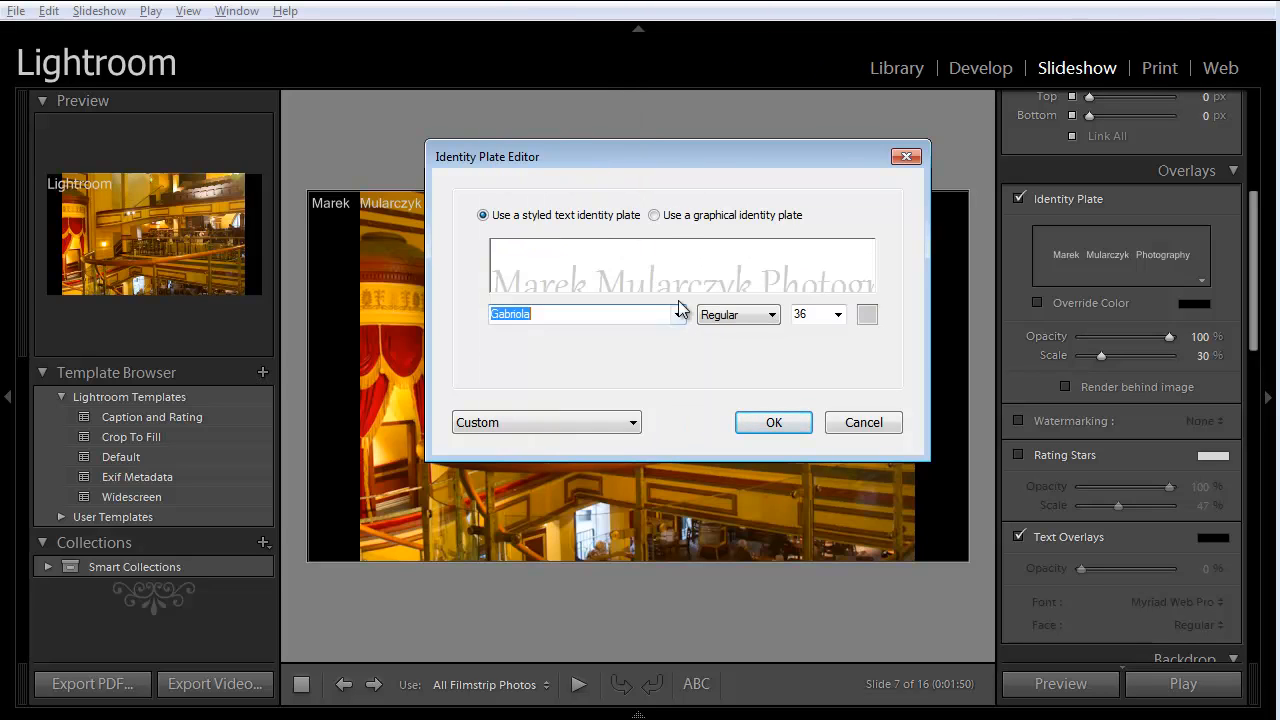
pyautogui.click(777, 424)
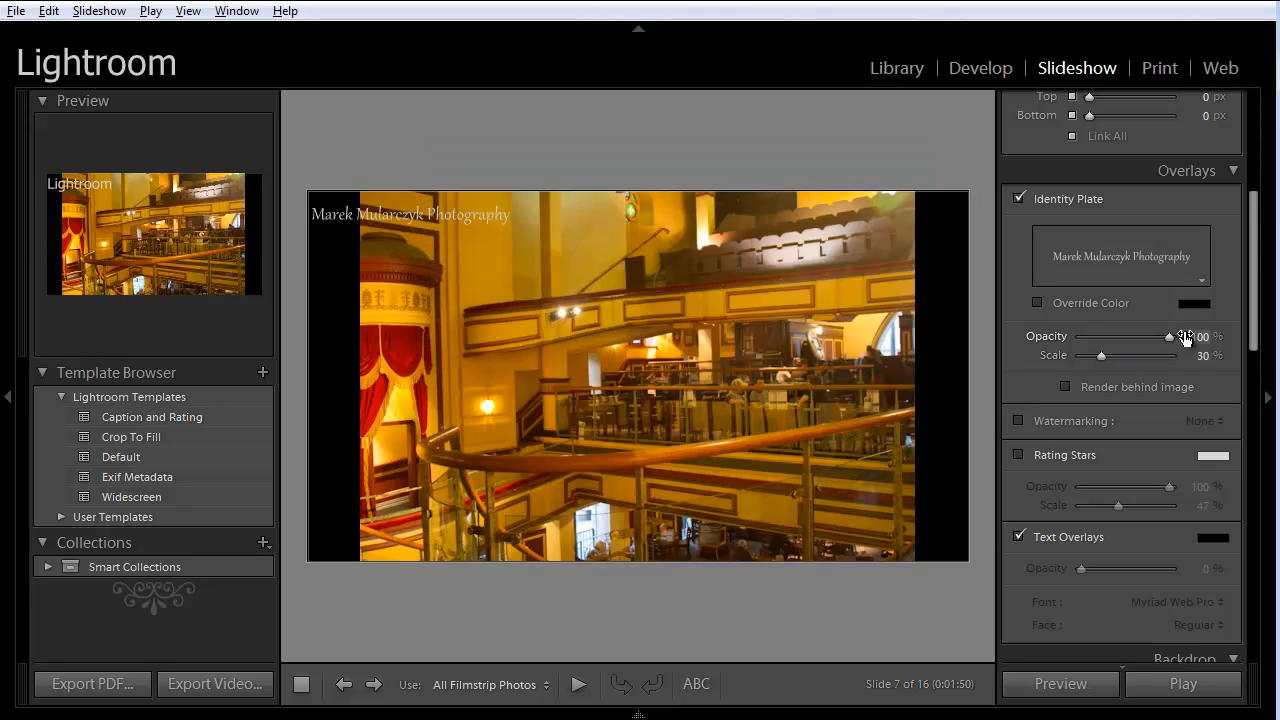
pyautogui.moveTo(1099, 354); pyautogui.dragTo(1093, 355)
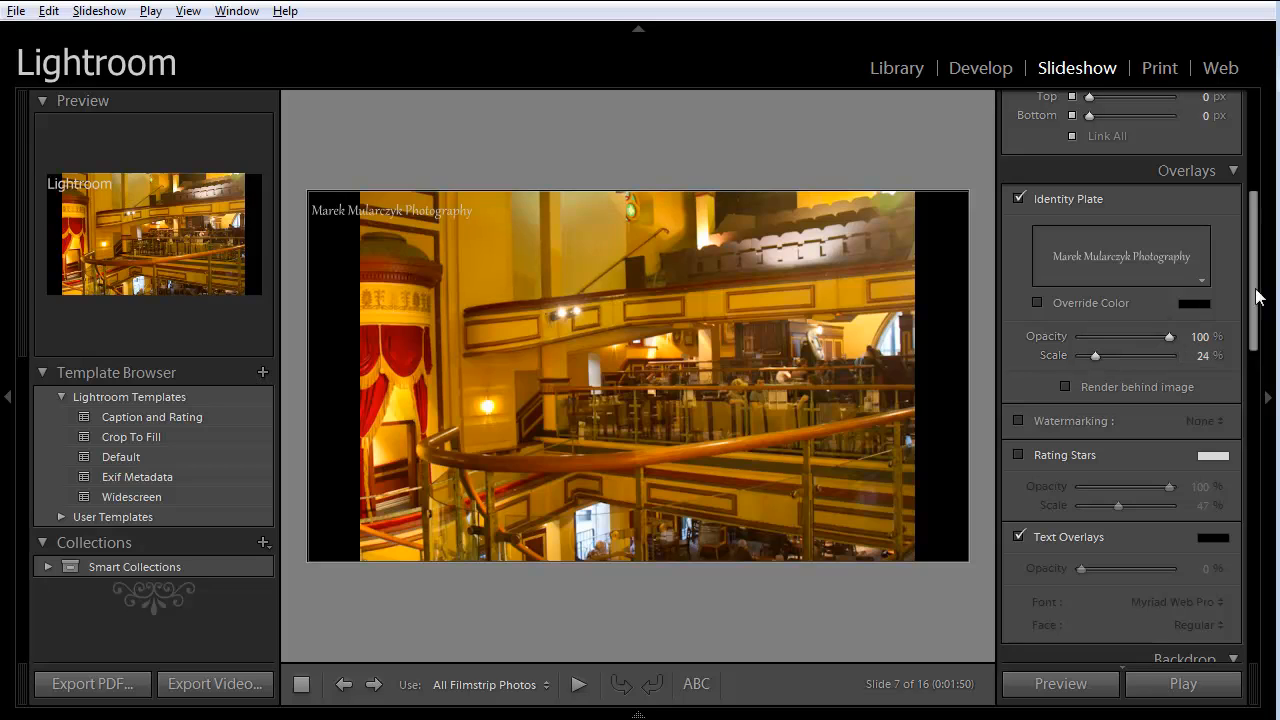
# - Add a text overlay to the slides that displays each photo's Caption
pyautogui.moveTo(1253, 287); pyautogui.dragTo(1252, 369)
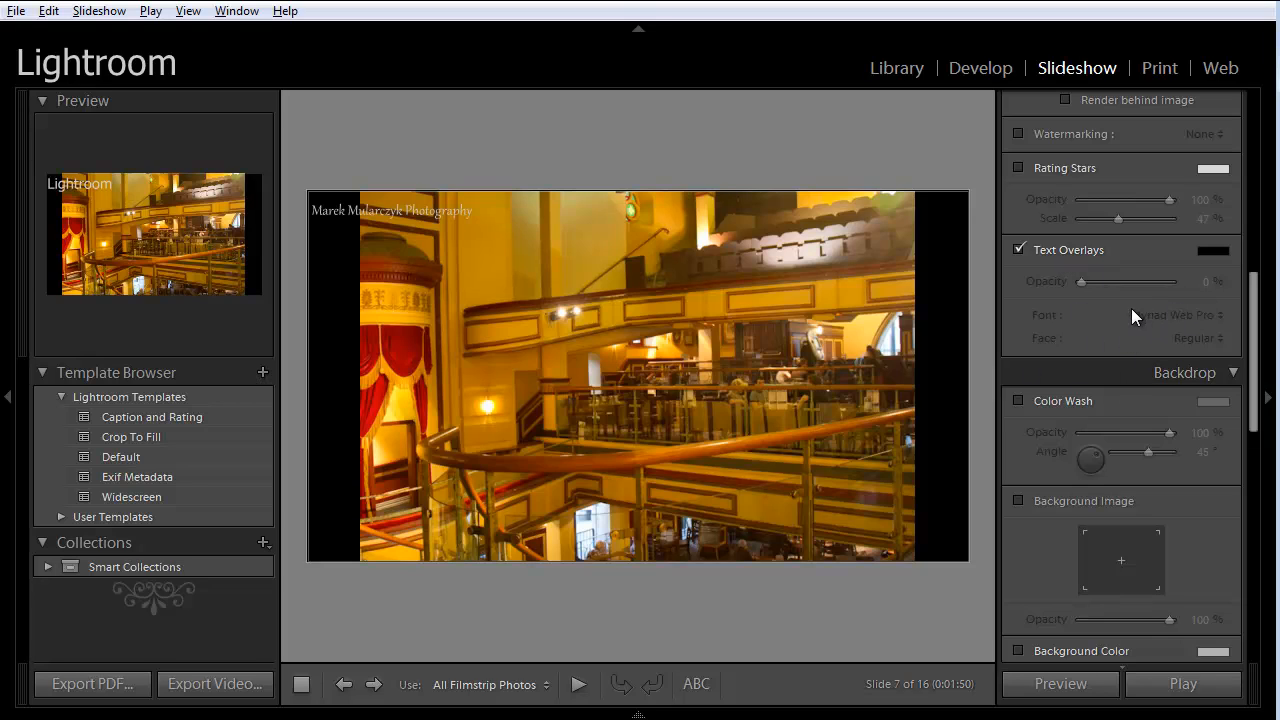
pyautogui.moveTo(1257, 322)
pyautogui.mouseDown()
pyautogui.moveTo(1253, 122)
pyautogui.moveTo(1212, 335)
pyautogui.moveTo(1223, 563)
pyautogui.moveTo(1260, 318)
pyautogui.mouseUp()
pyautogui.click(697, 690)
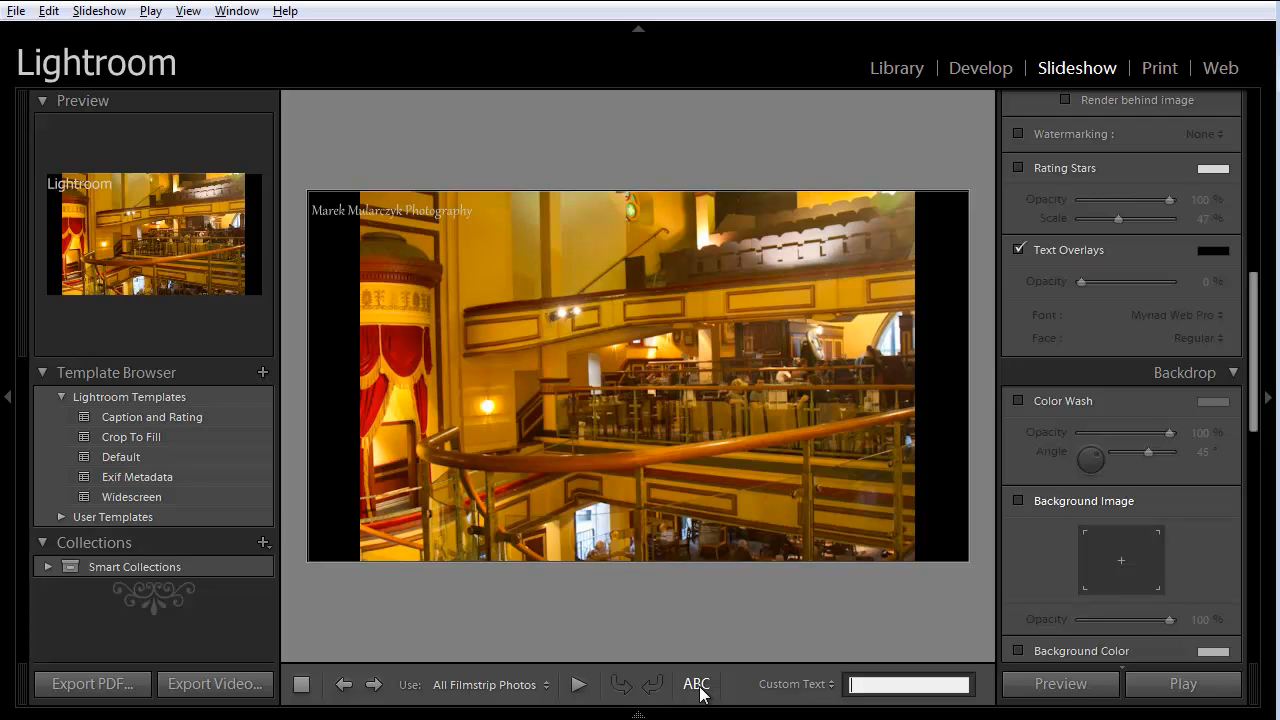
pyautogui.click(829, 686)
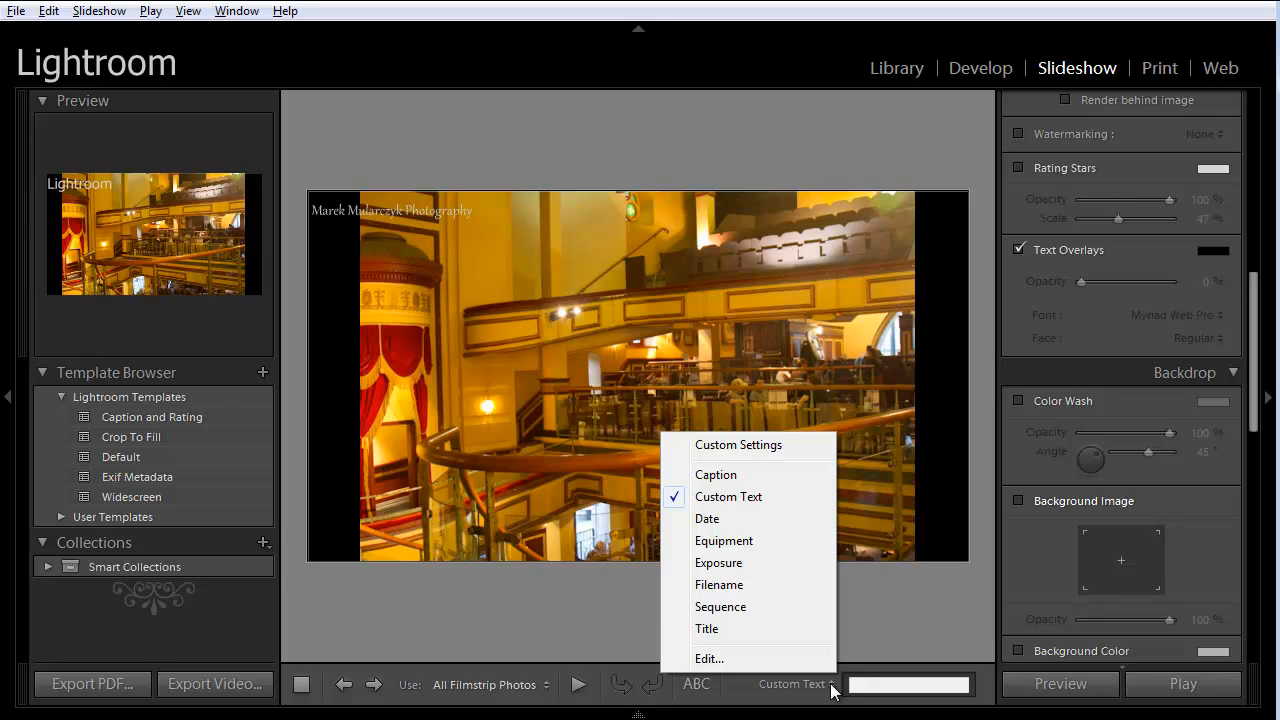
pyautogui.click(728, 475)
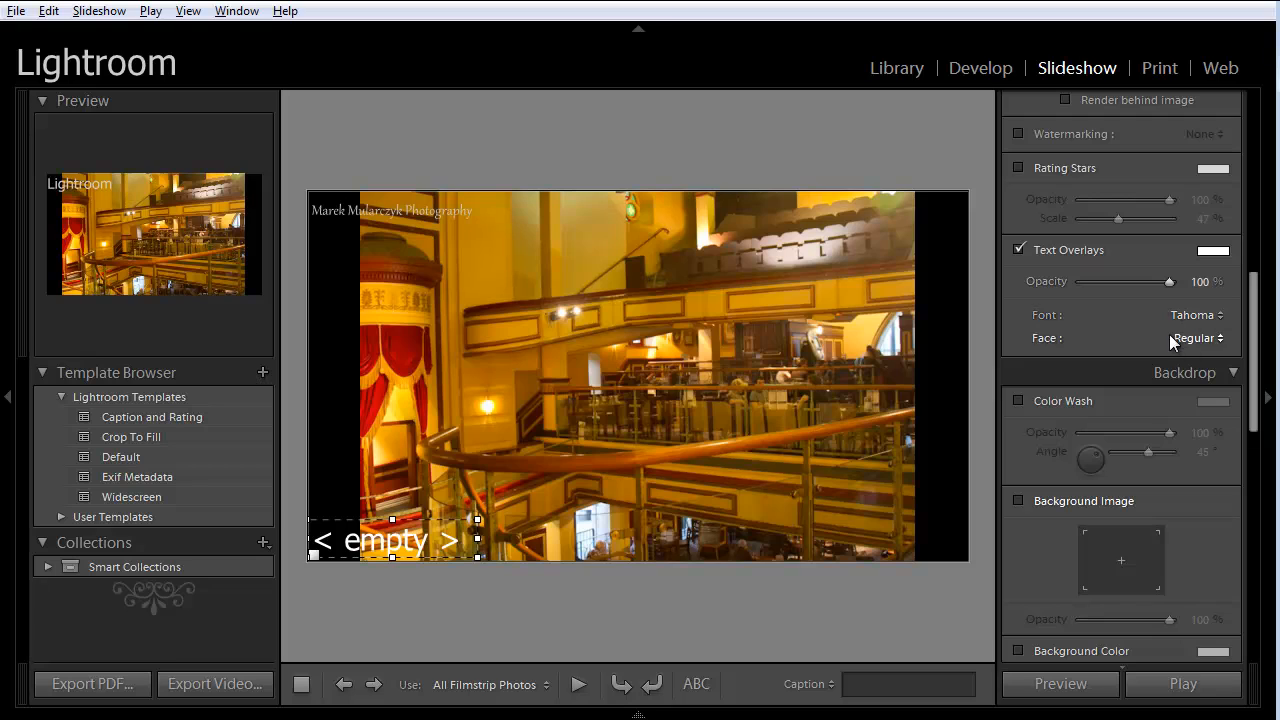
# - Switch the text overlay to Date, and shrink and center it along the slide's bottom edge
pyautogui.click(816, 688)
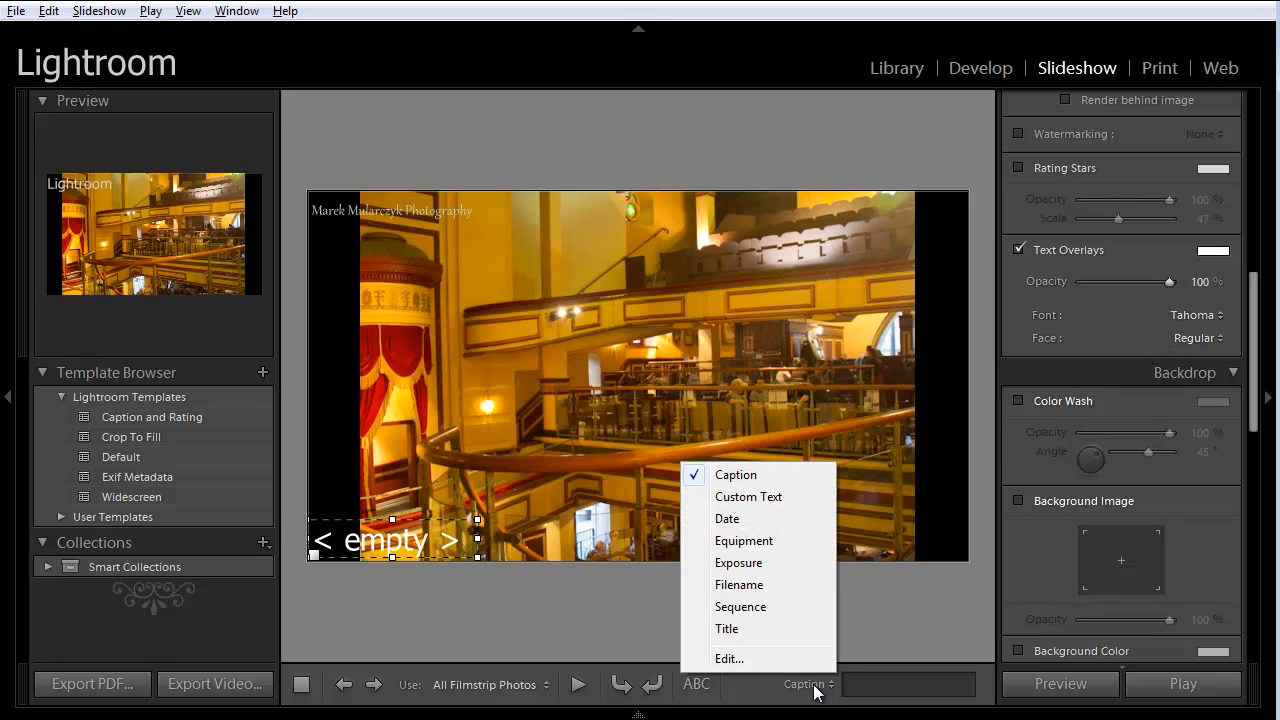
pyautogui.click(735, 521)
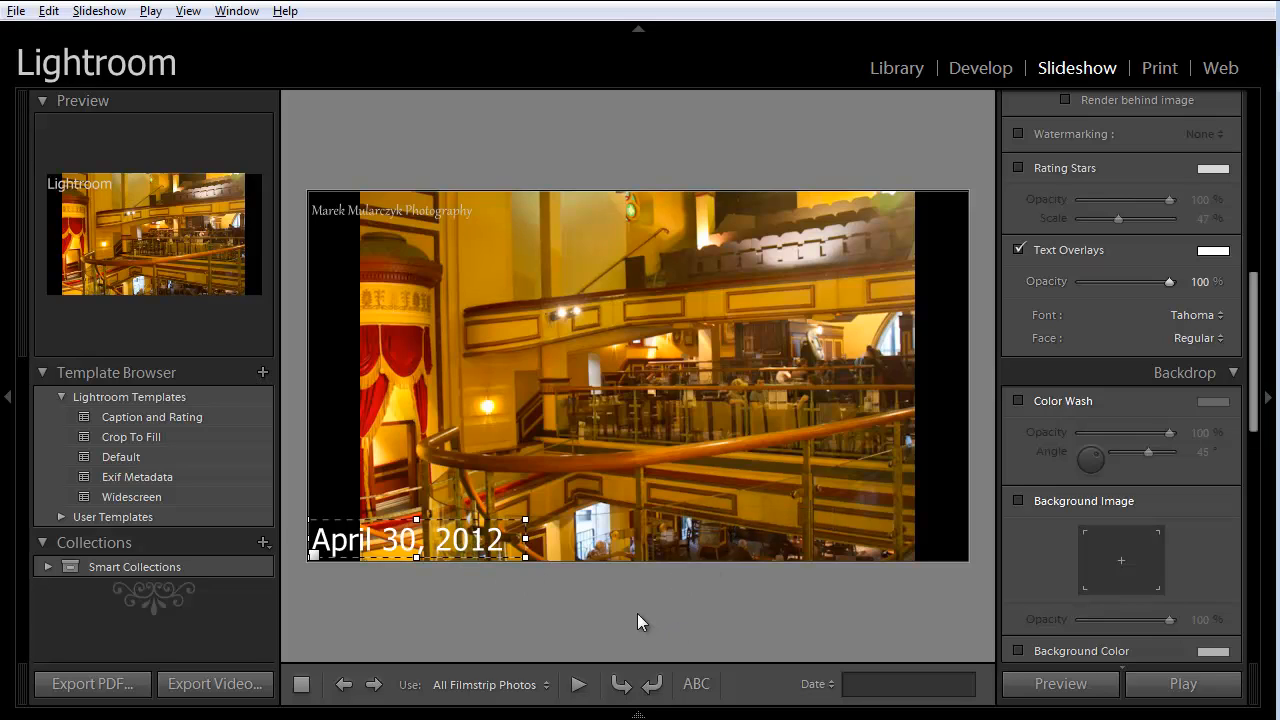
pyautogui.moveTo(399, 540); pyautogui.dragTo(634, 543)
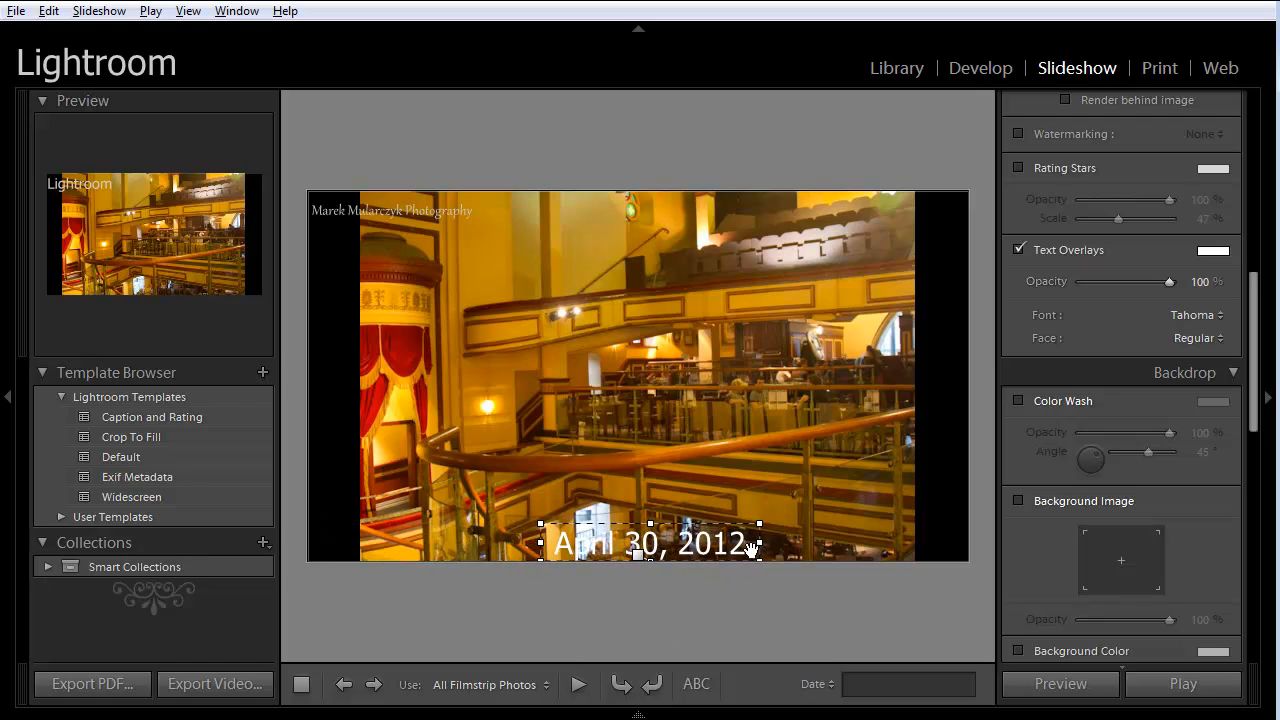
pyautogui.moveTo(759, 521); pyautogui.dragTo(731, 531)
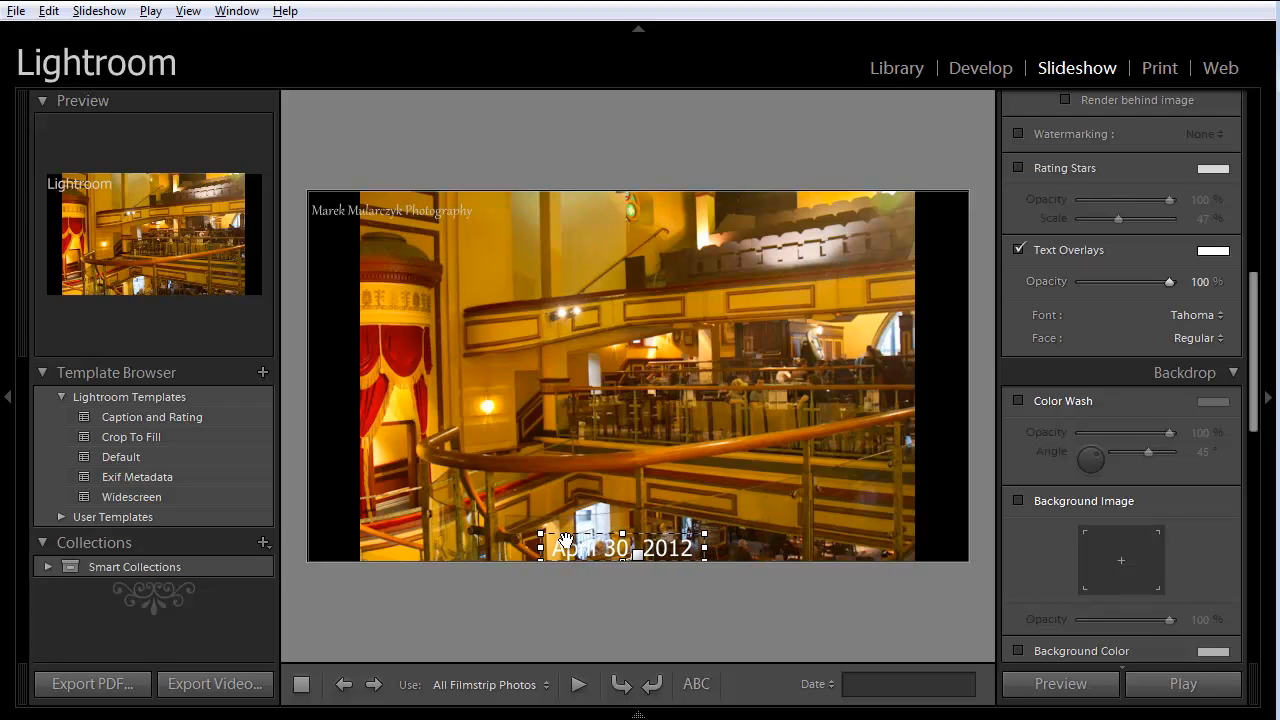
pyautogui.moveTo(589, 548); pyautogui.dragTo(611, 548)
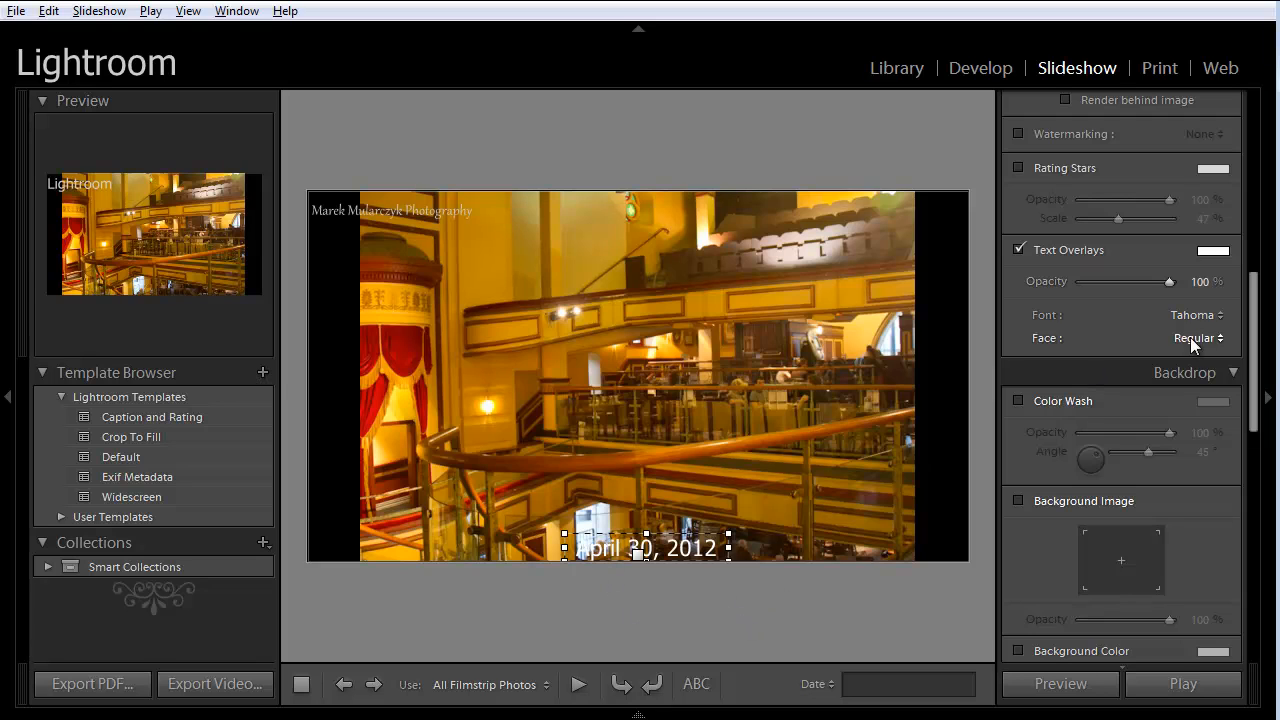
# - Set the date text overlay's font to Gabriola
pyautogui.click(1217, 314)
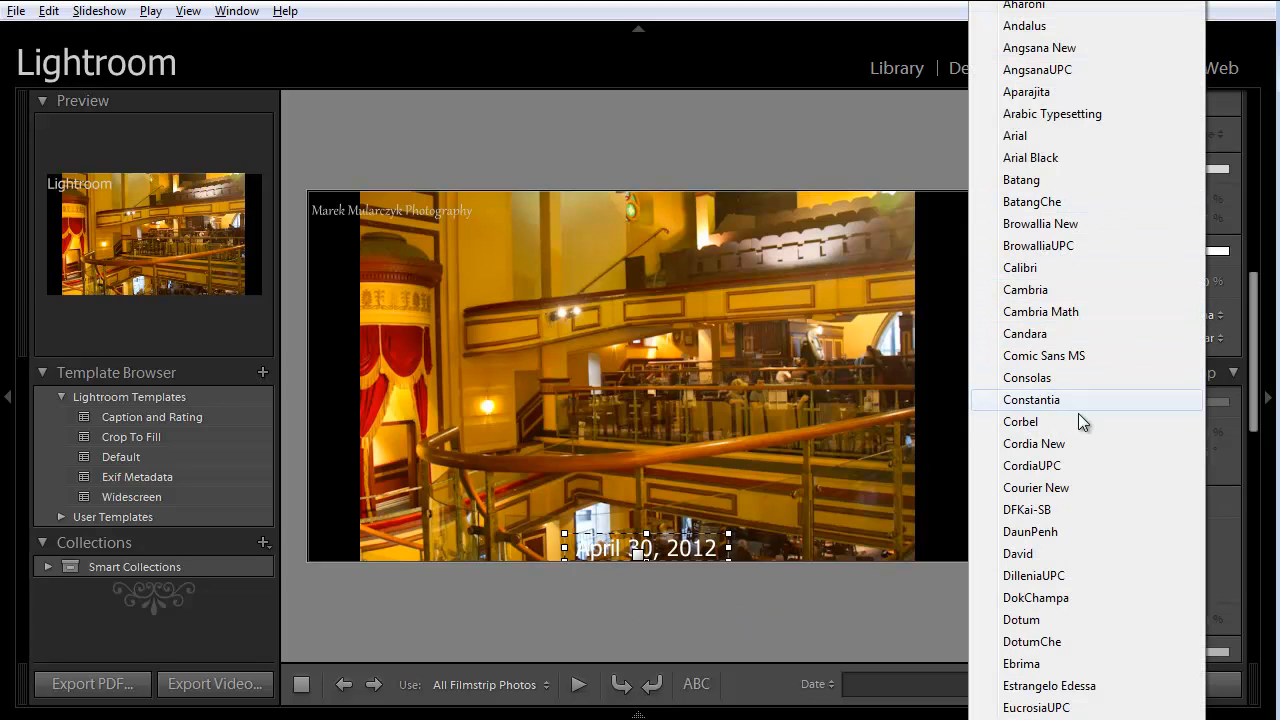
pyautogui.moveTo(1075, 710)
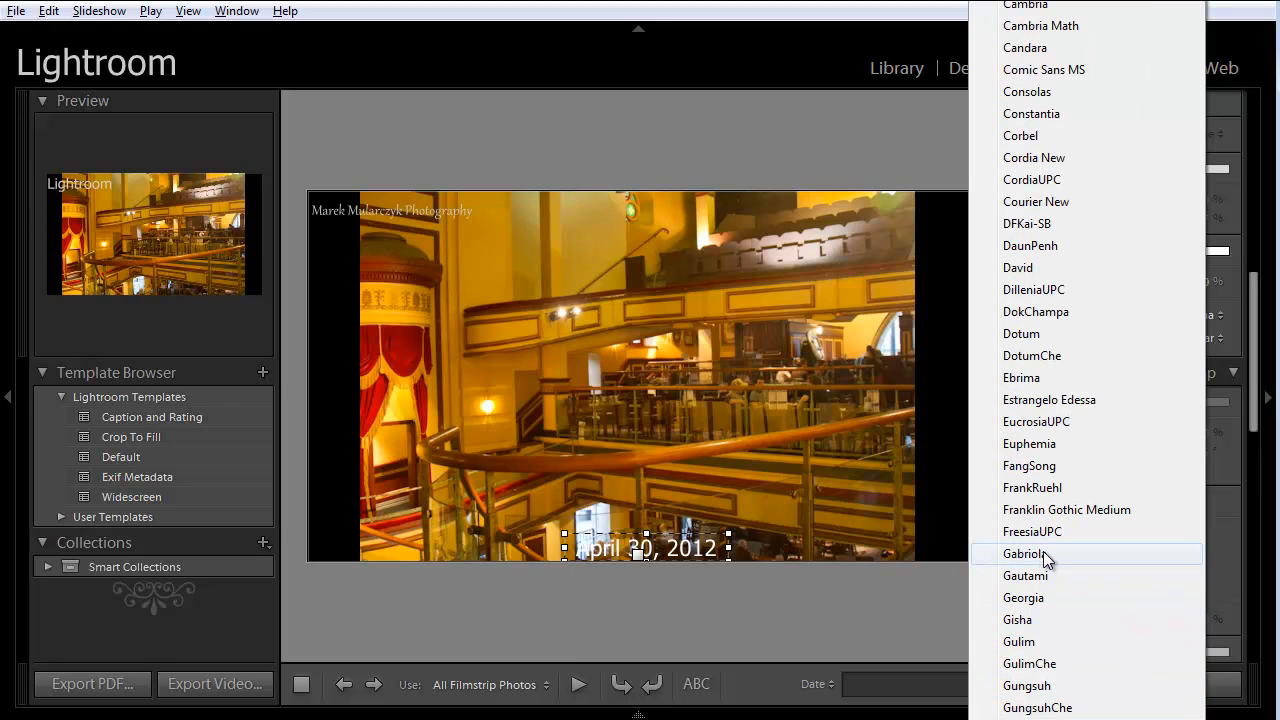
pyautogui.click(1043, 553)
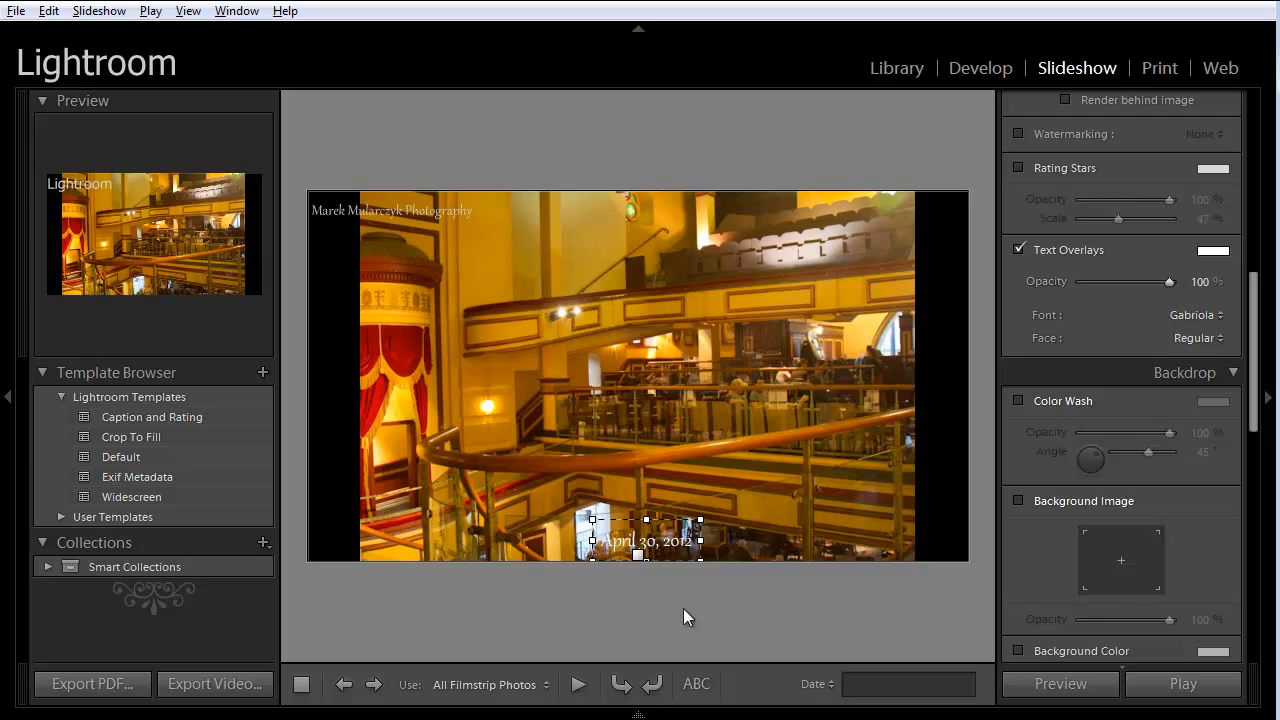
# - Try Equipment as the text overlay's content, switch it to Exposure and recenter it at the slide's bottom edge
pyautogui.click(826, 684)
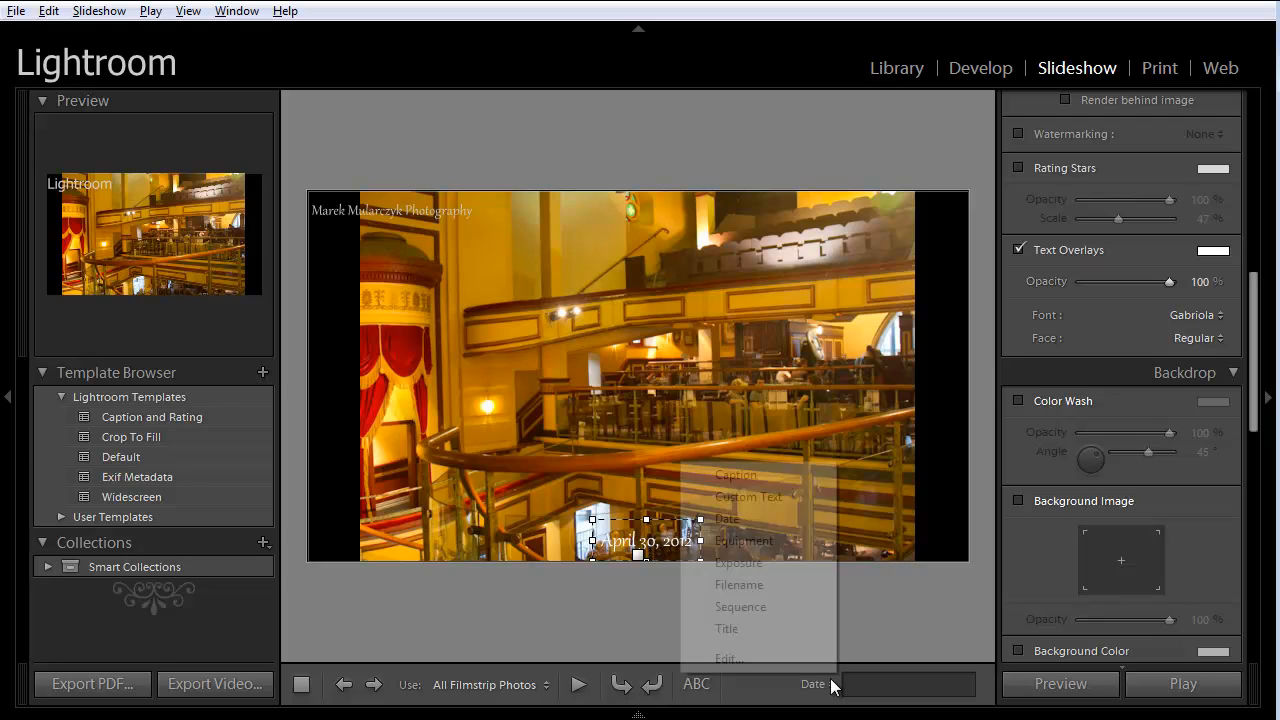
pyautogui.click(766, 541)
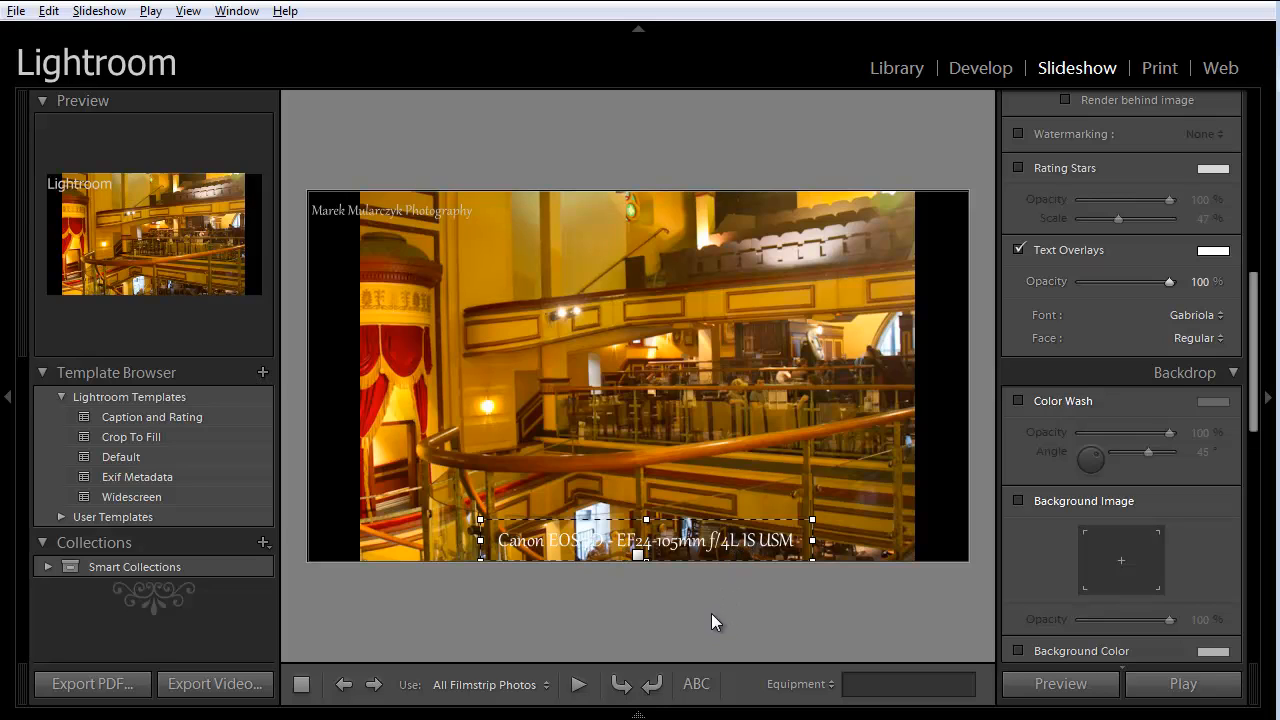
pyautogui.click(829, 684)
pyautogui.click(759, 568)
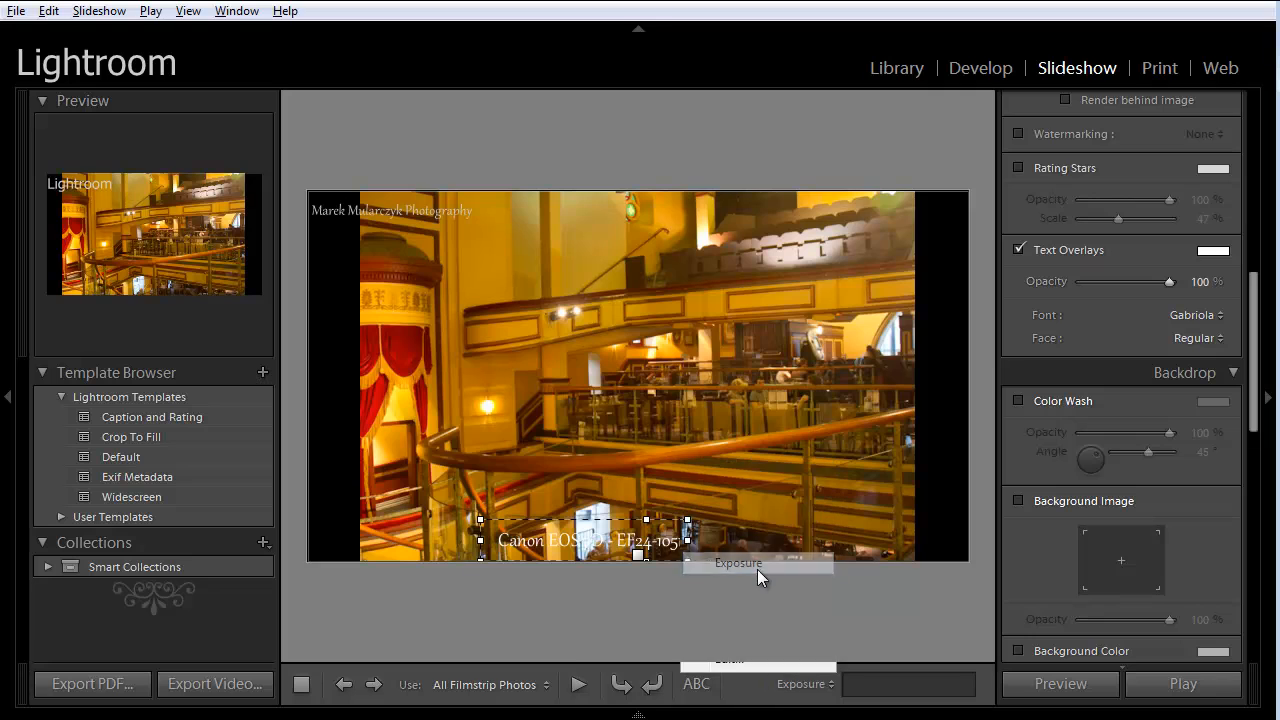
pyautogui.moveTo(662, 538); pyautogui.dragTo(621, 538)
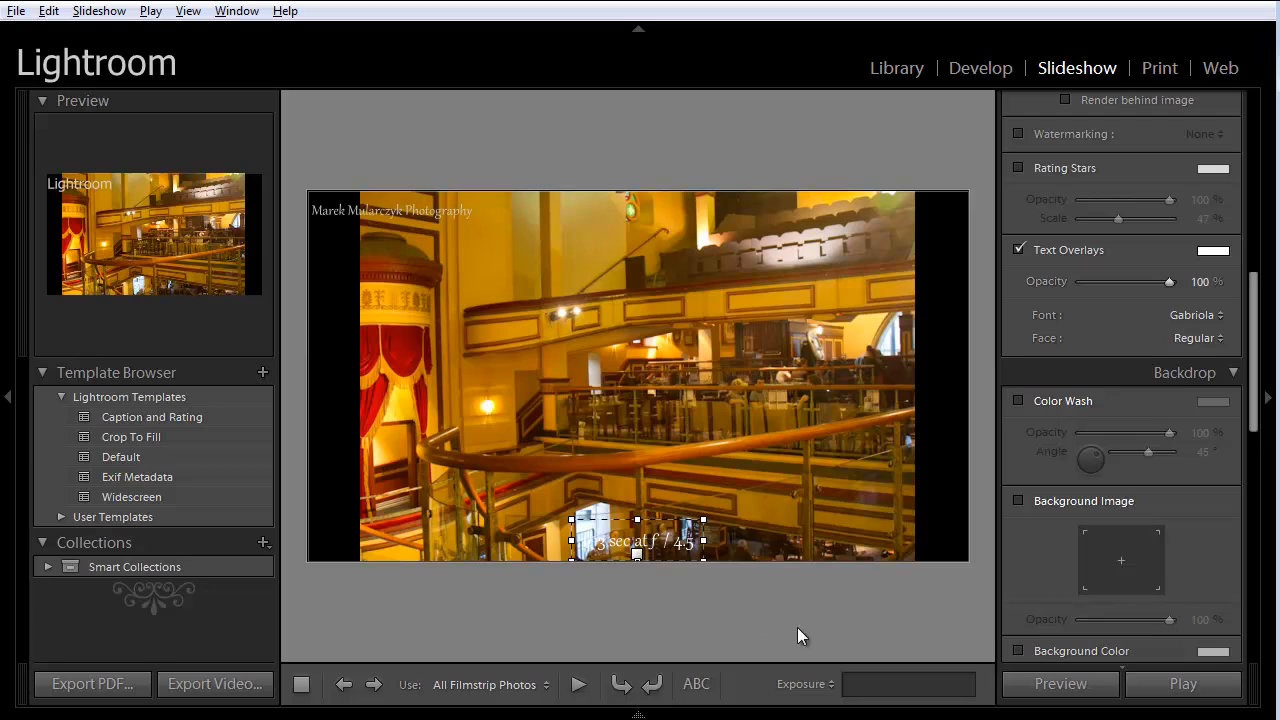
# - Try Filename as the text overlay's content, and switch it to Caption
pyautogui.click(820, 686)
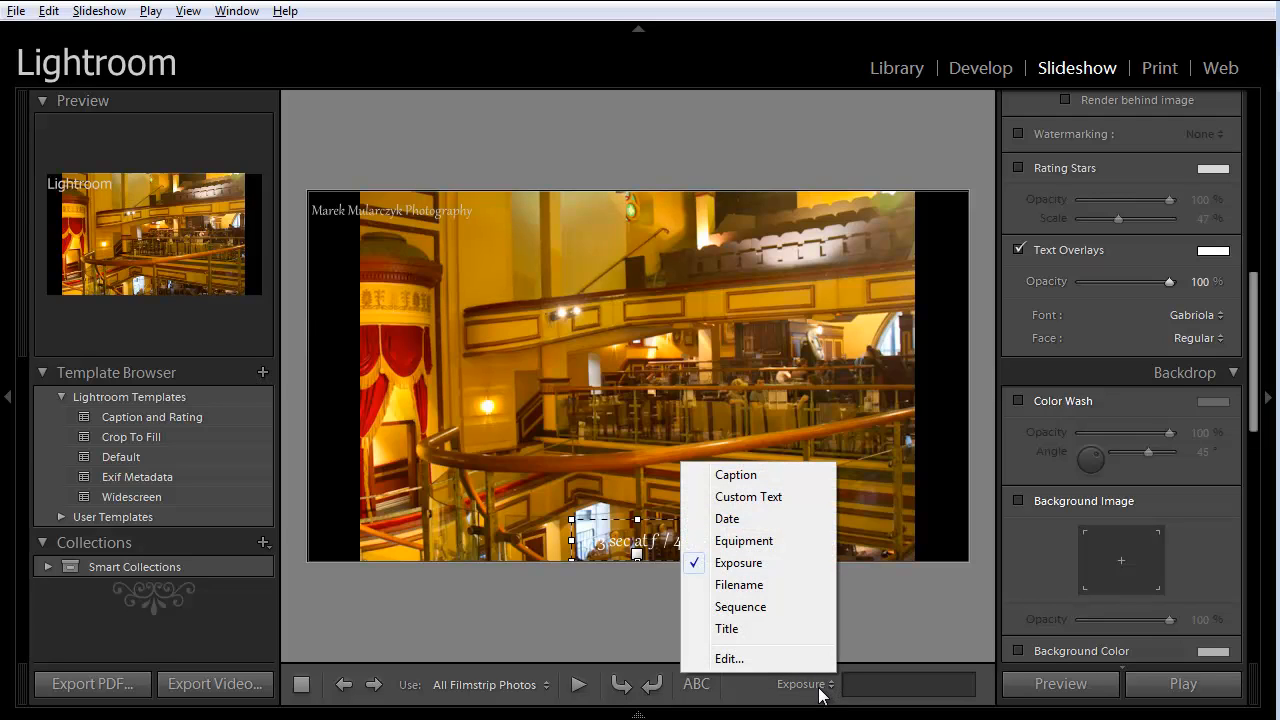
pyautogui.click(741, 592)
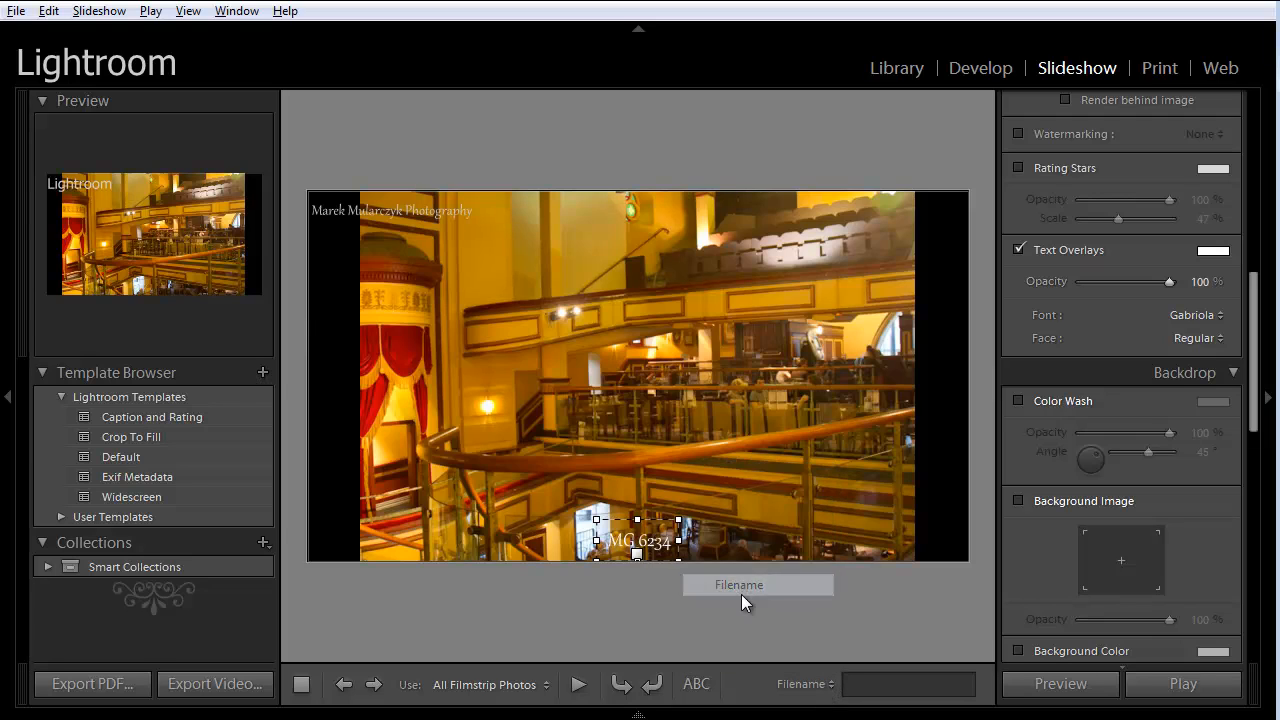
pyautogui.click(822, 684)
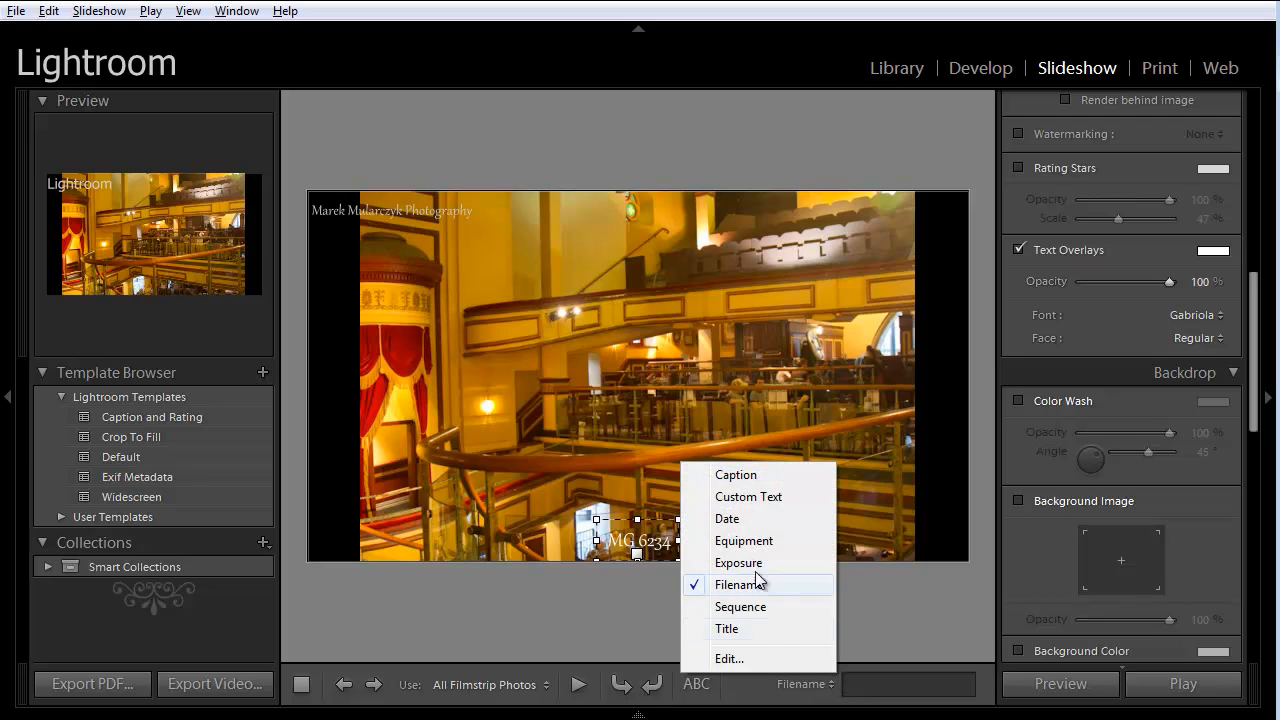
pyautogui.click(754, 478)
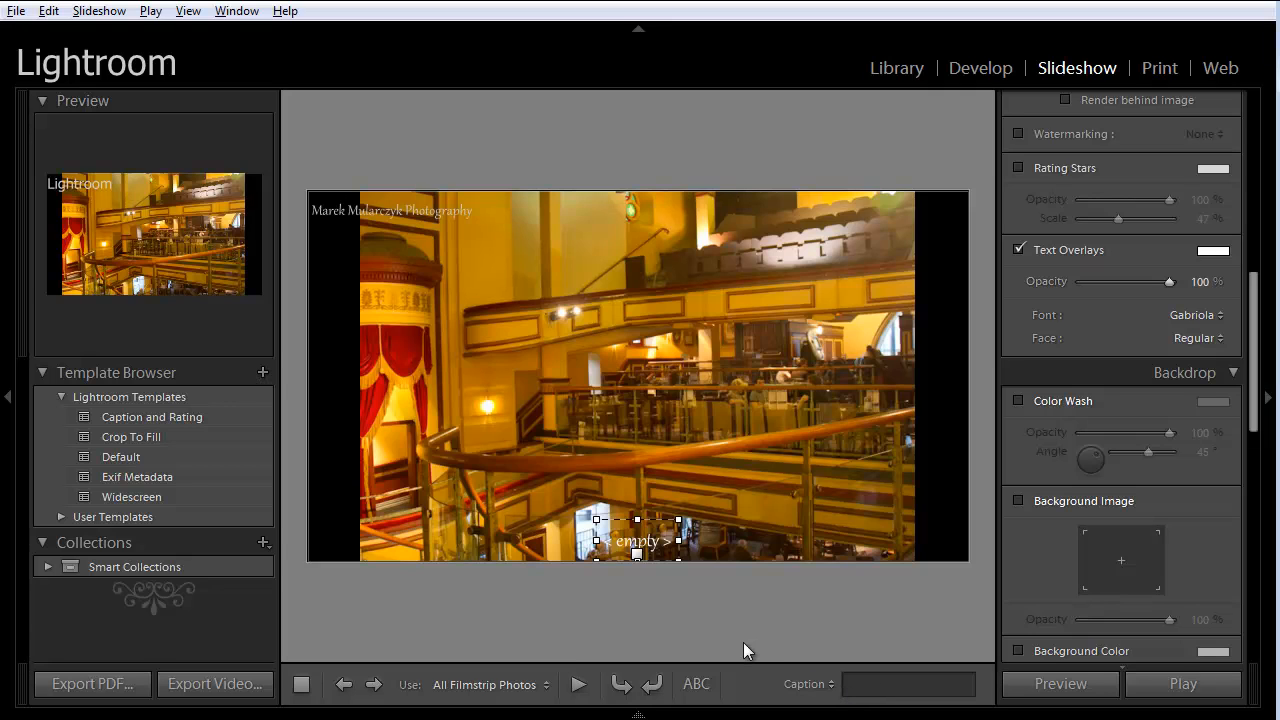
# - In the Library, give only the photo _MG_6234.CR2 the caption "A pub in the theatre, Wales"
pyautogui.click(894, 68)
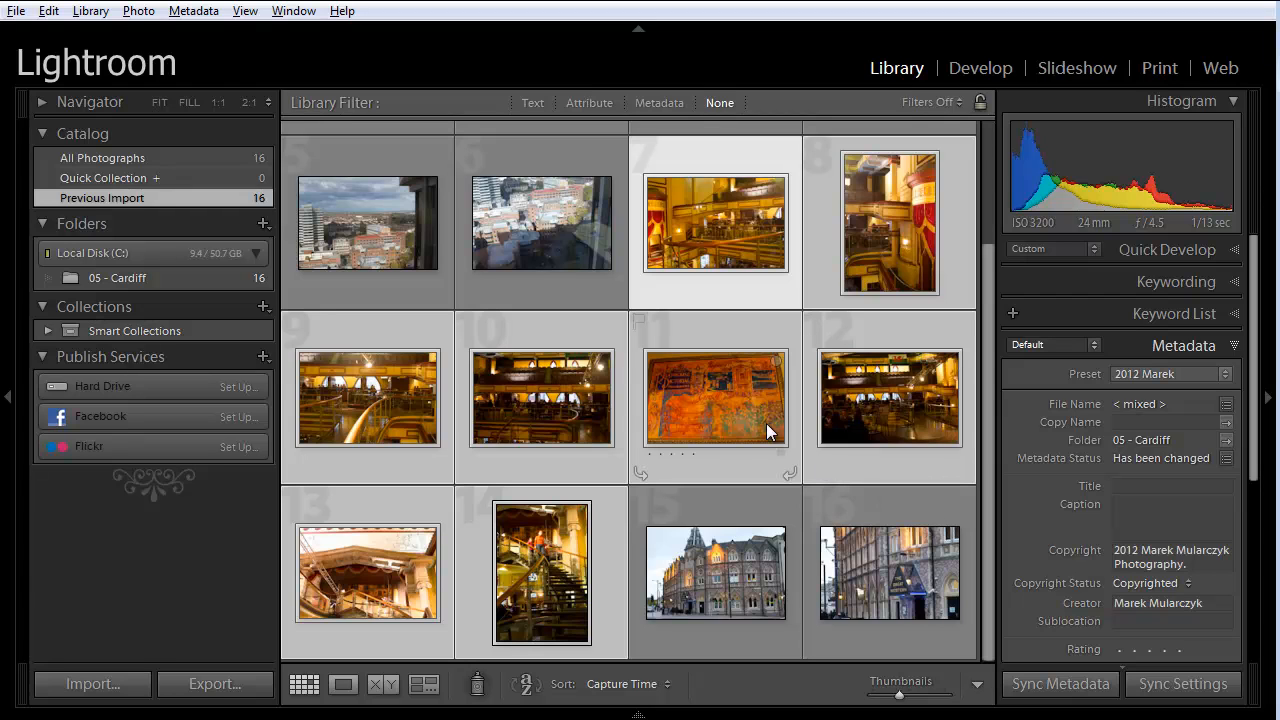
pyautogui.click(700, 570)
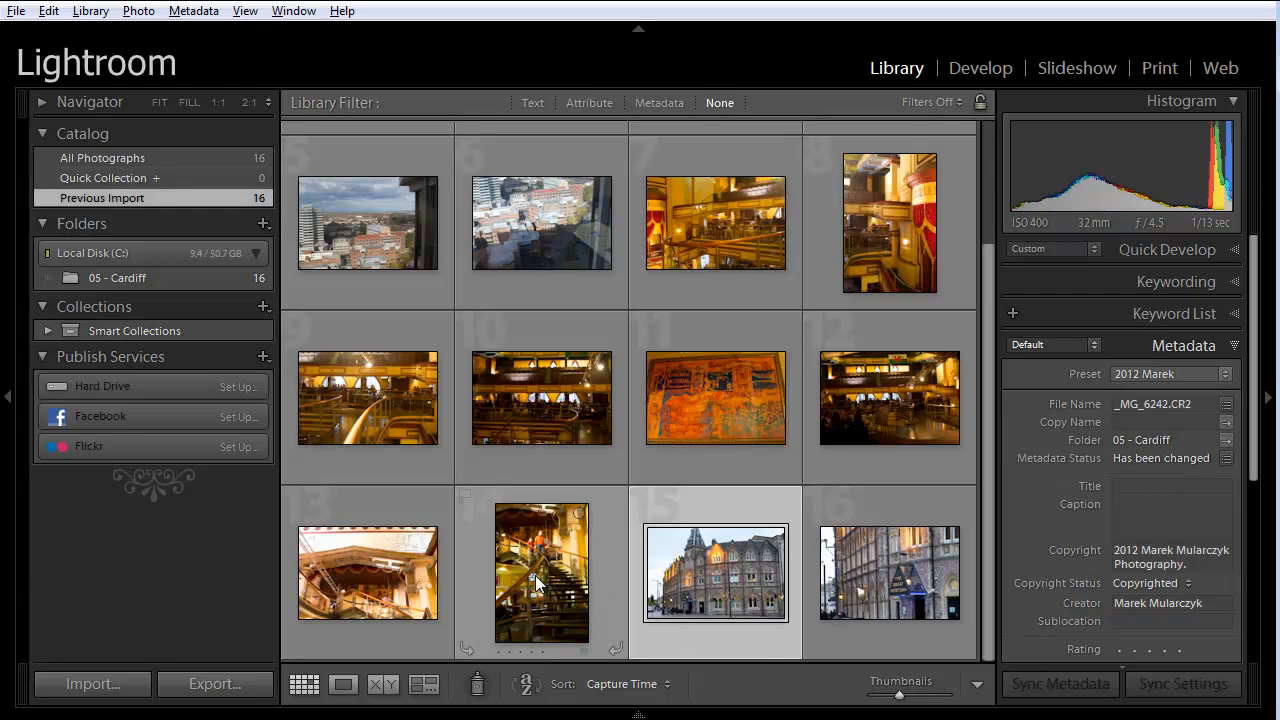
pyautogui.click(721, 226)
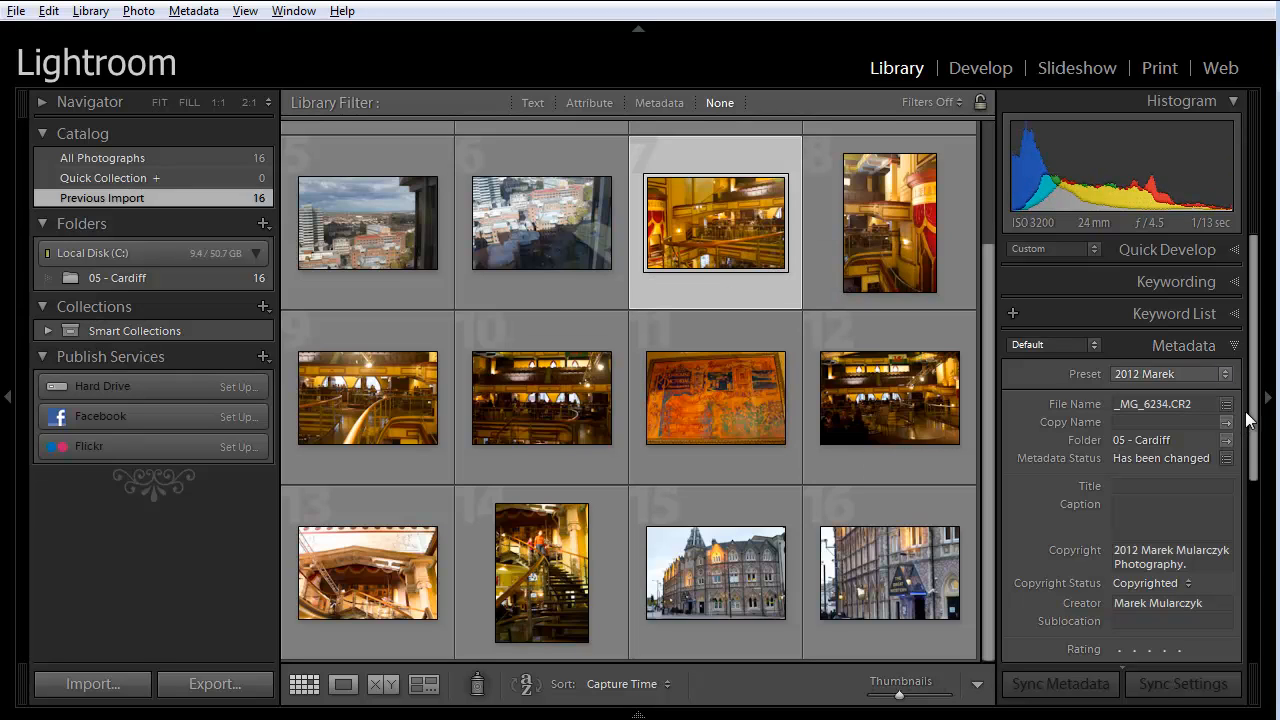
pyautogui.click(1146, 509)
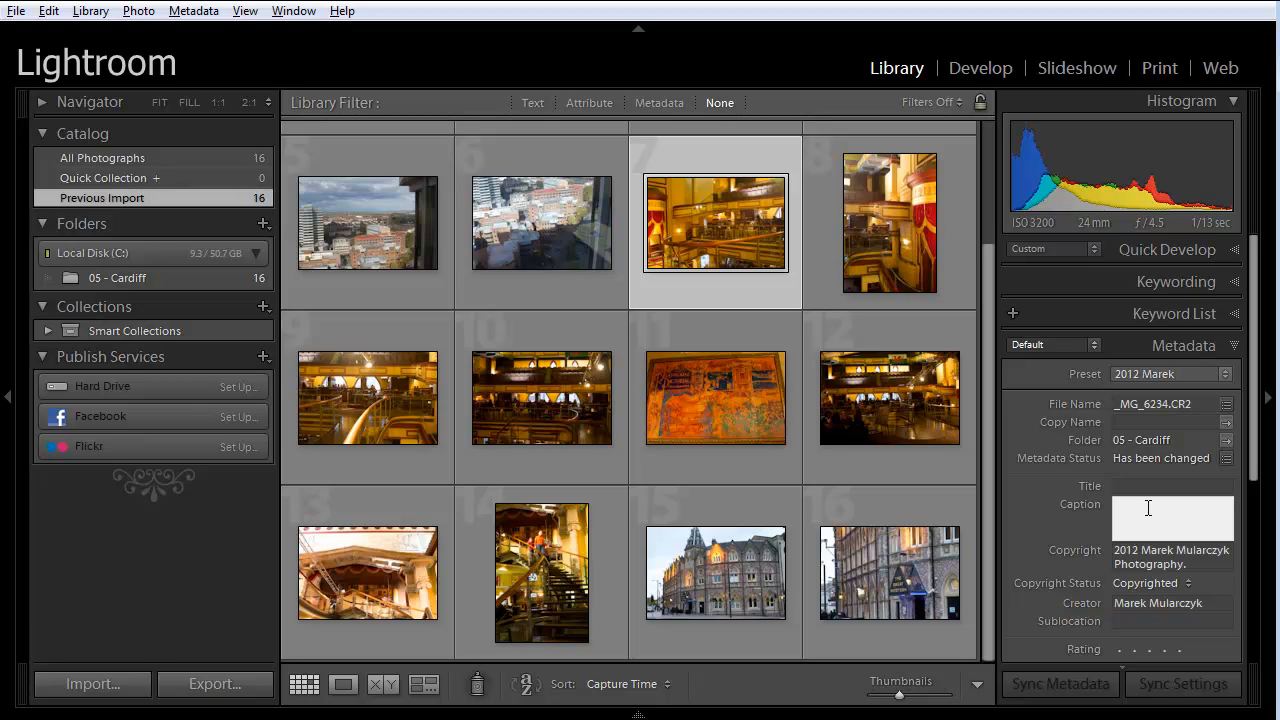
pyautogui.write('A pub in the theatre, Wasles')
pyautogui.press('Return')
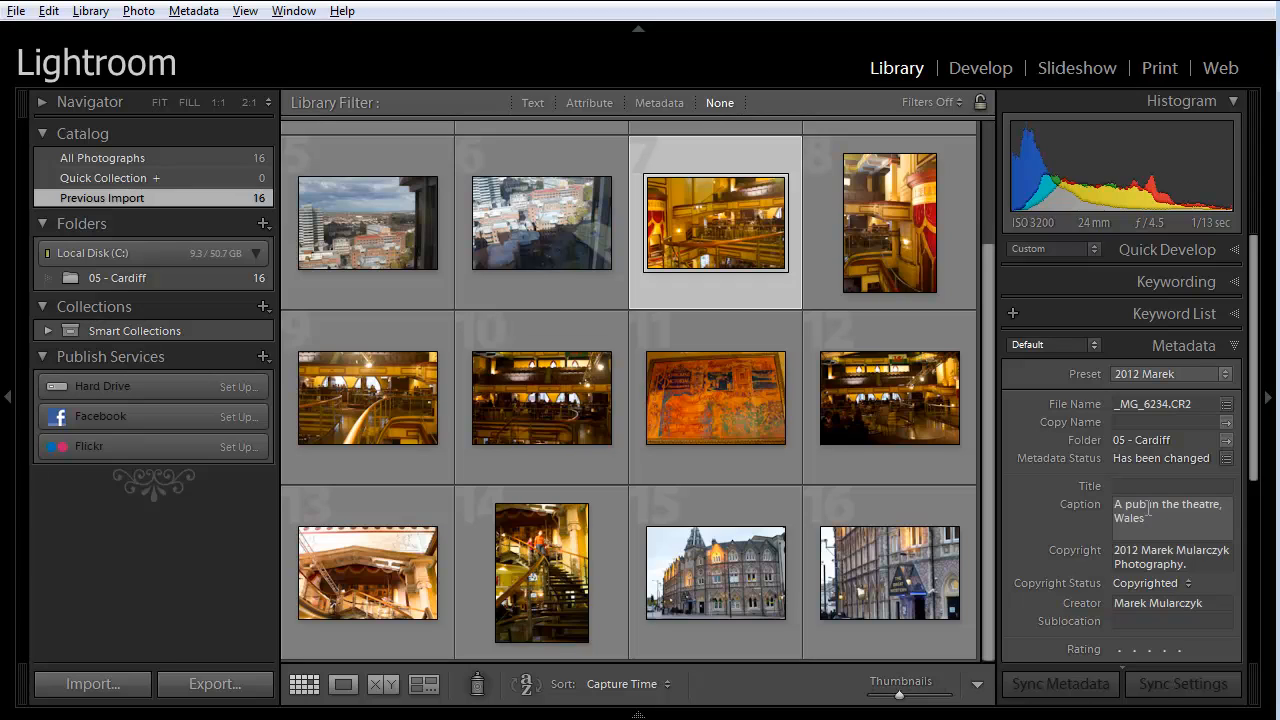